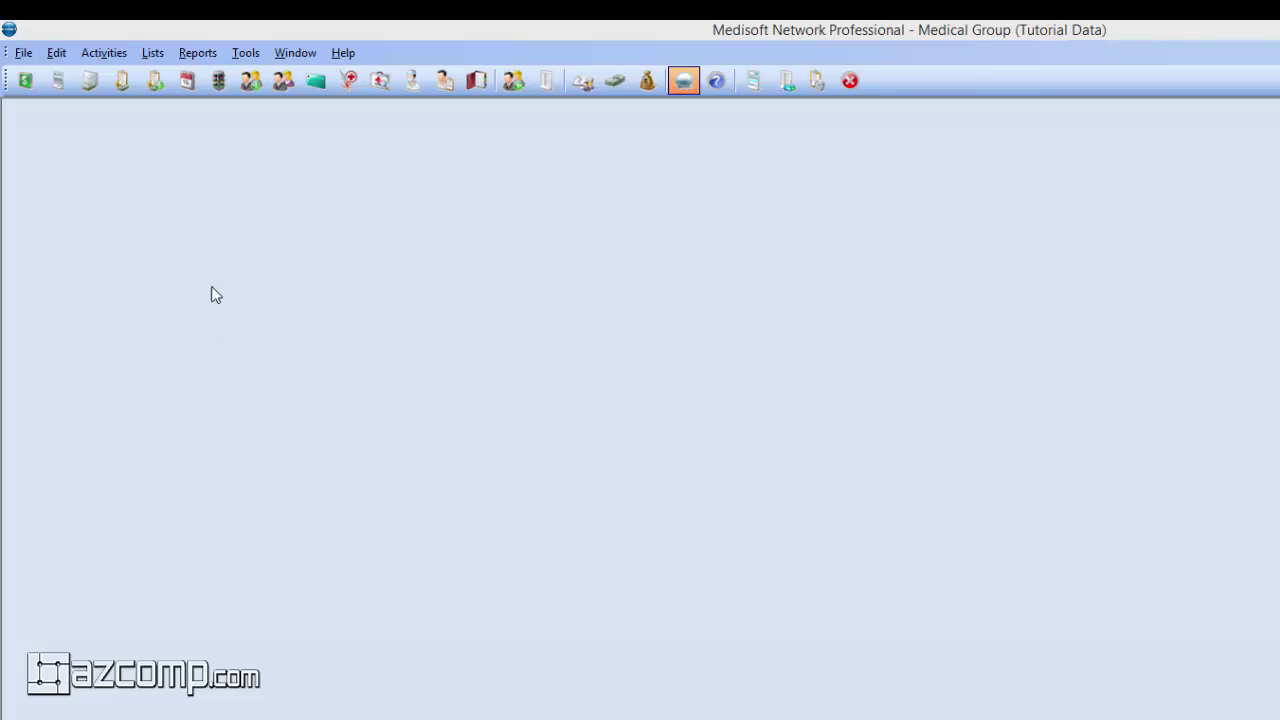
Start a new charge in Transaction Entry for the first patient in the chart list, and discard it
{"action": "left_click", "coordinate": [24, 80]}
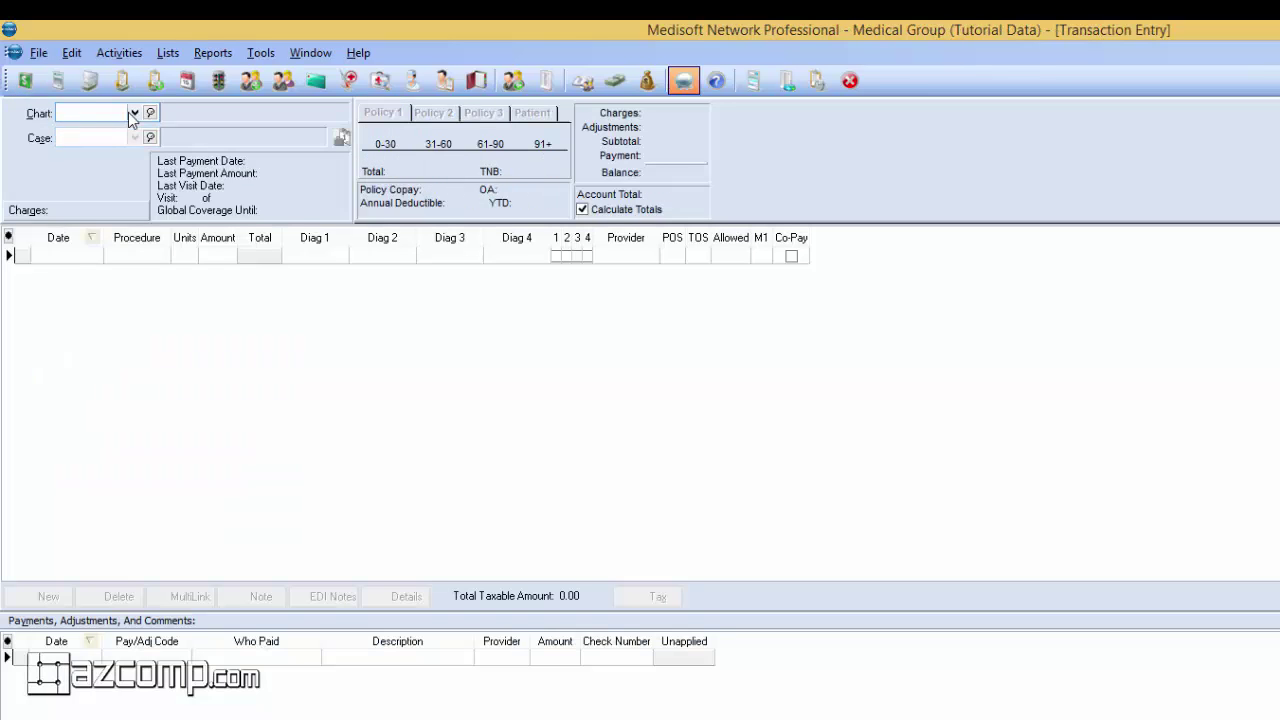
{"action": "left_click", "coordinate": [130, 112]}
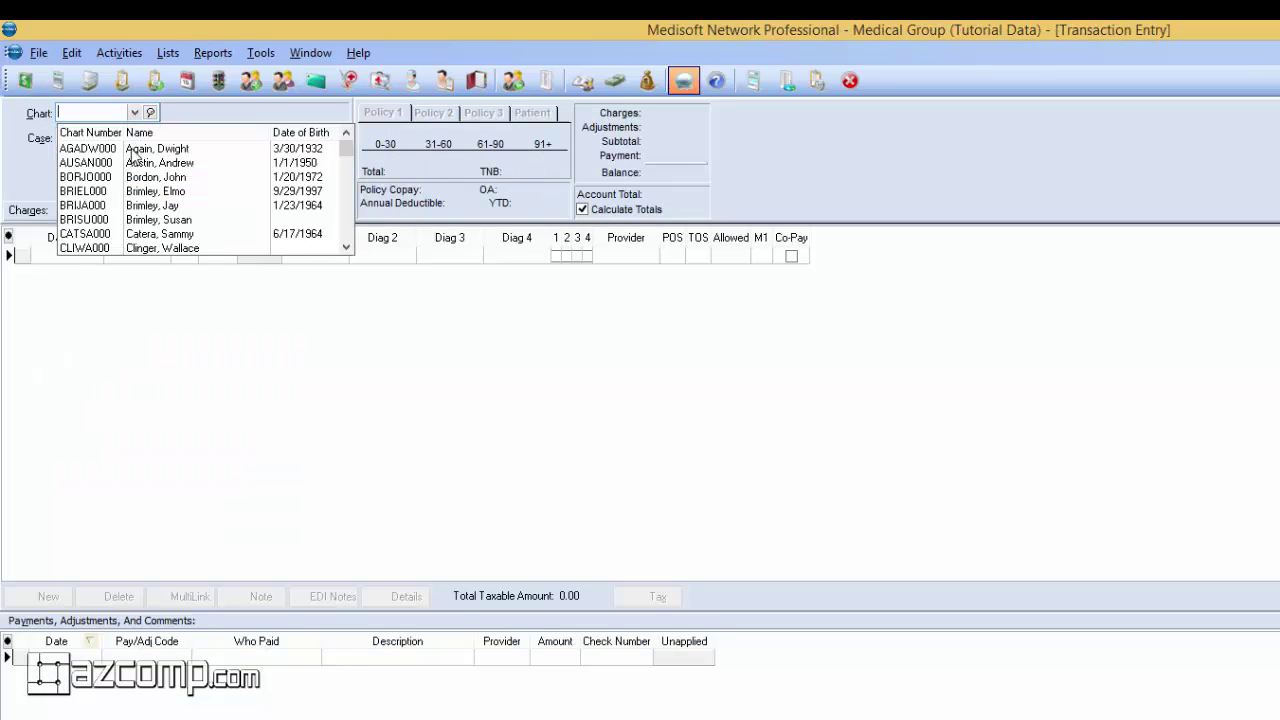
{"action": "left_click", "coordinate": [136, 149]}
{"action": "left_click", "coordinate": [42, 597]}
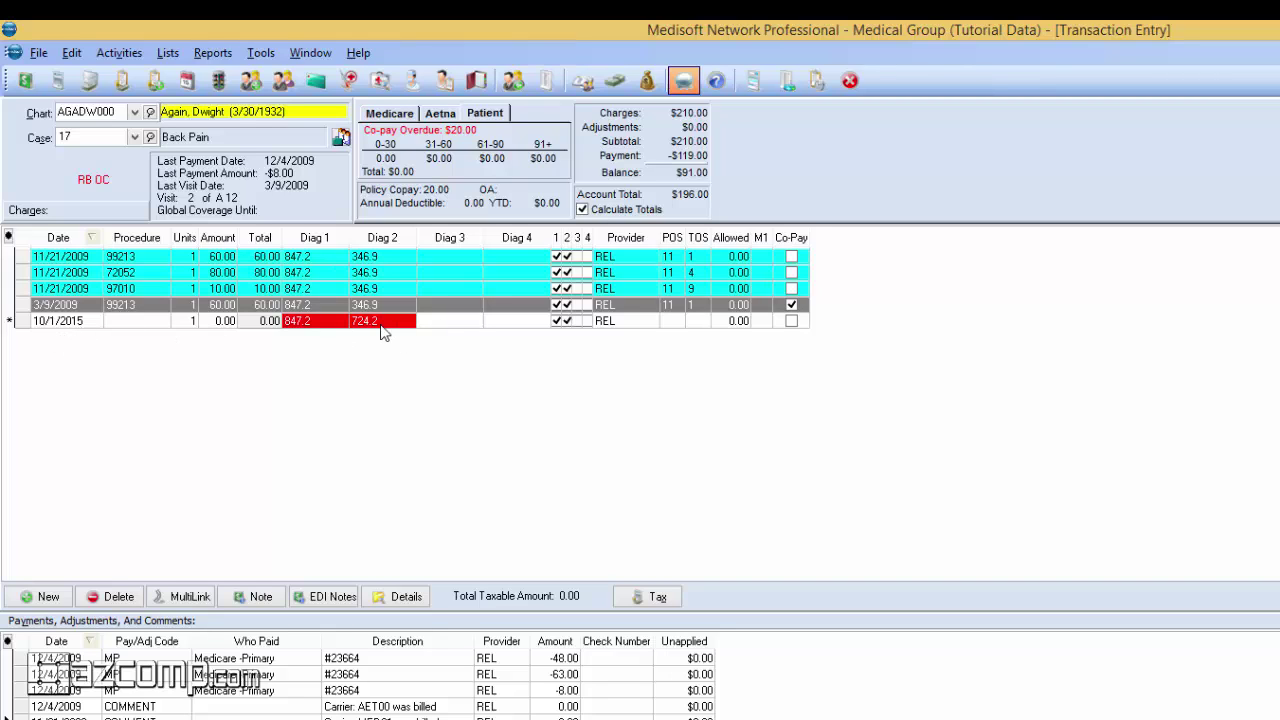
{"action": "key", "text": "Escape"}
{"action": "key", "text": "Escape"}
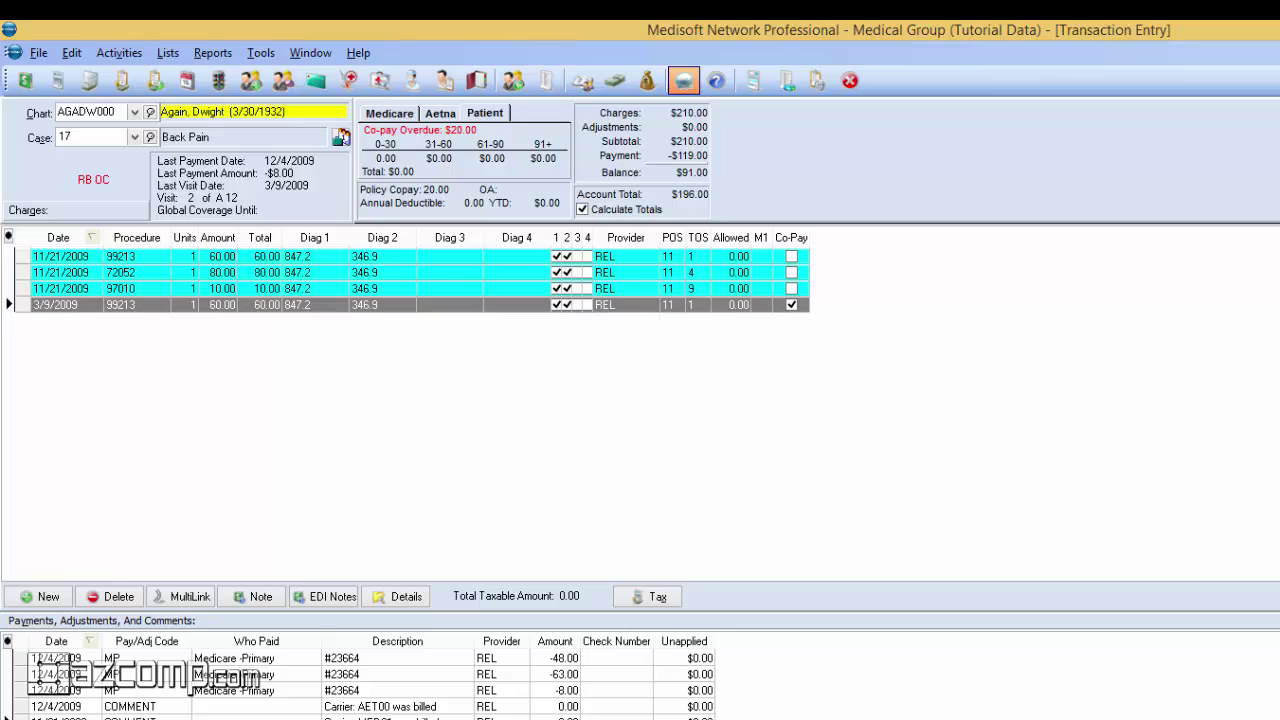
{"action": "left_click", "coordinate": [242, 57]}
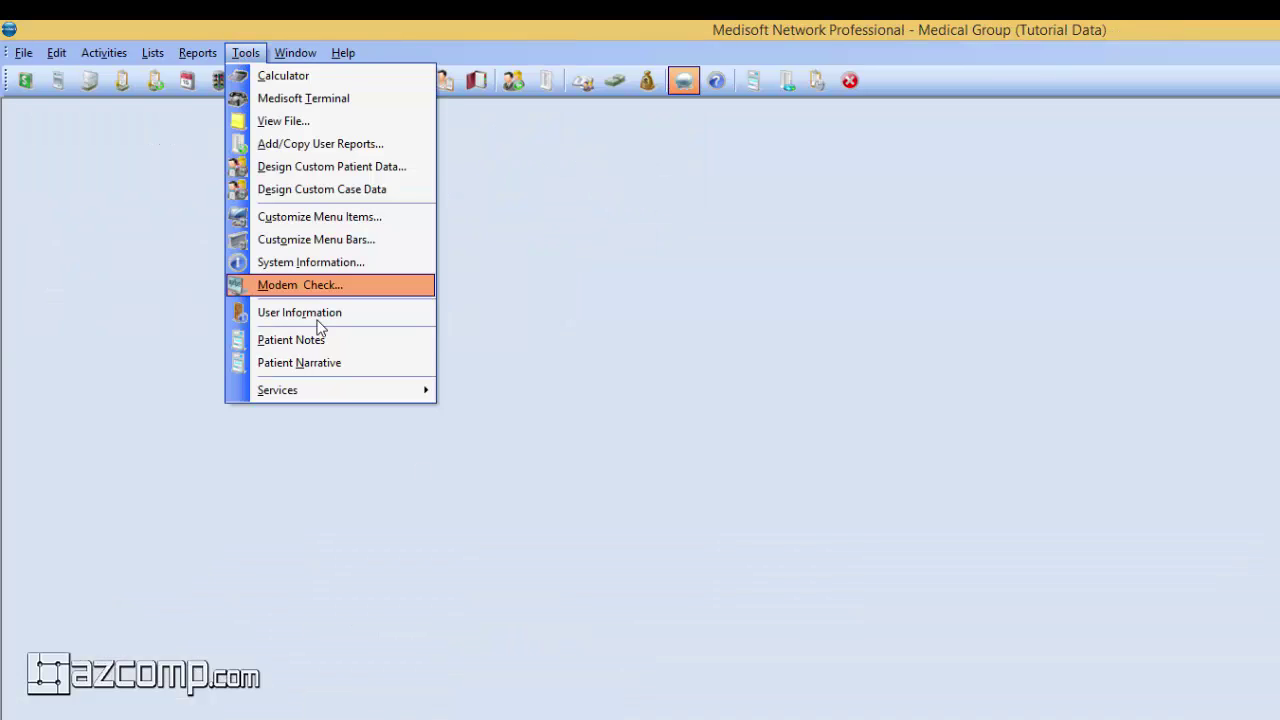
{"action": "mouse_move", "coordinate": [342, 400]}
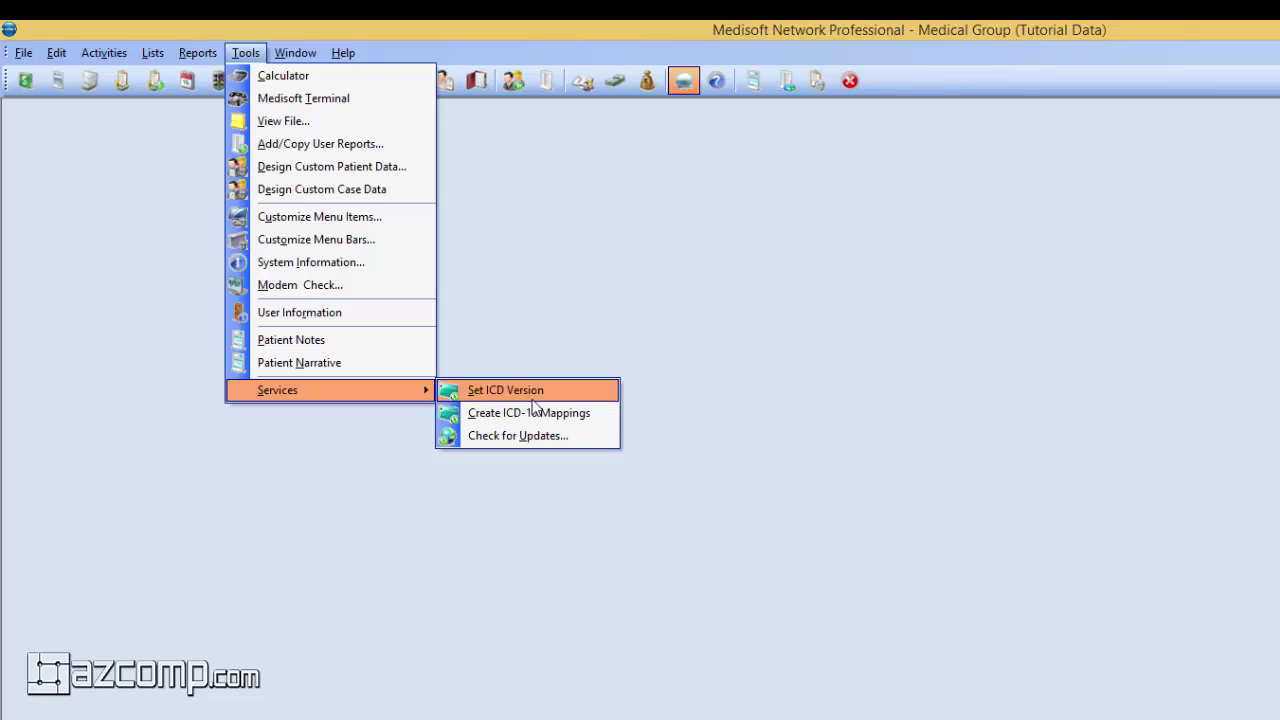
{"action": "left_click", "coordinate": [362, 445]}
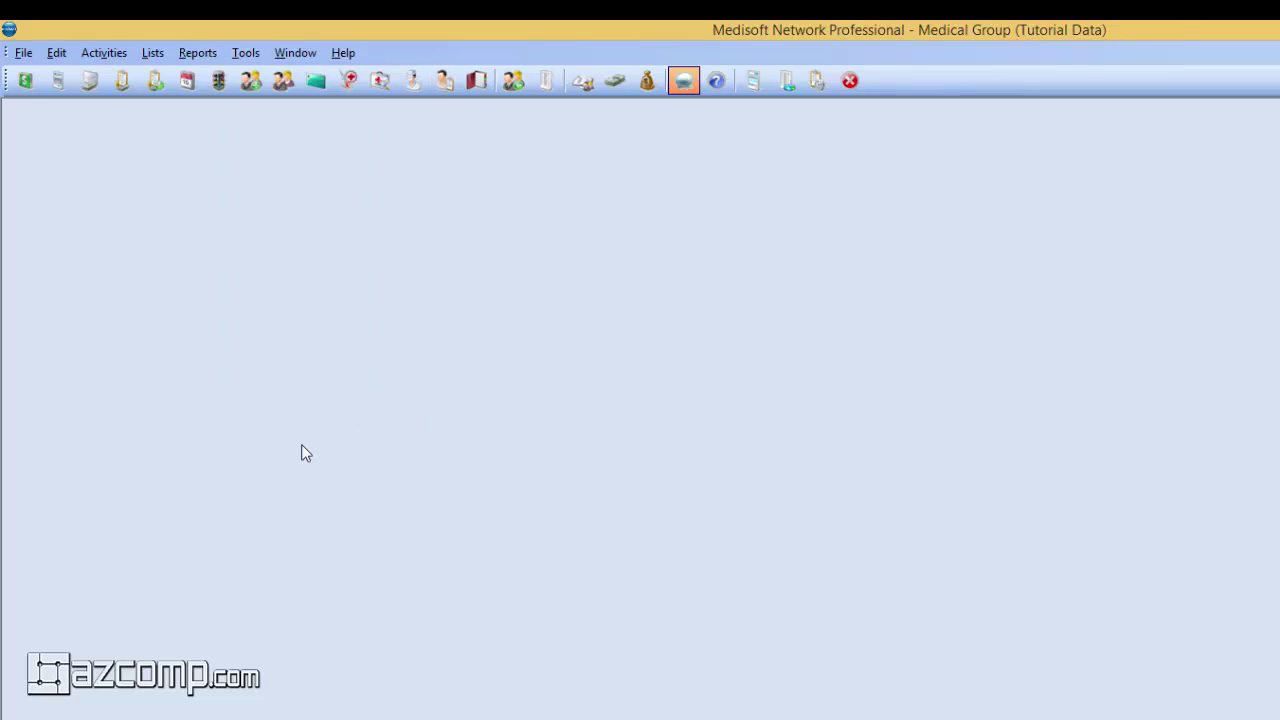
Open Transaction Entry for the first patient in the chart list and add a new charge to the Back Pain case
{"action": "left_click", "coordinate": [27, 90]}
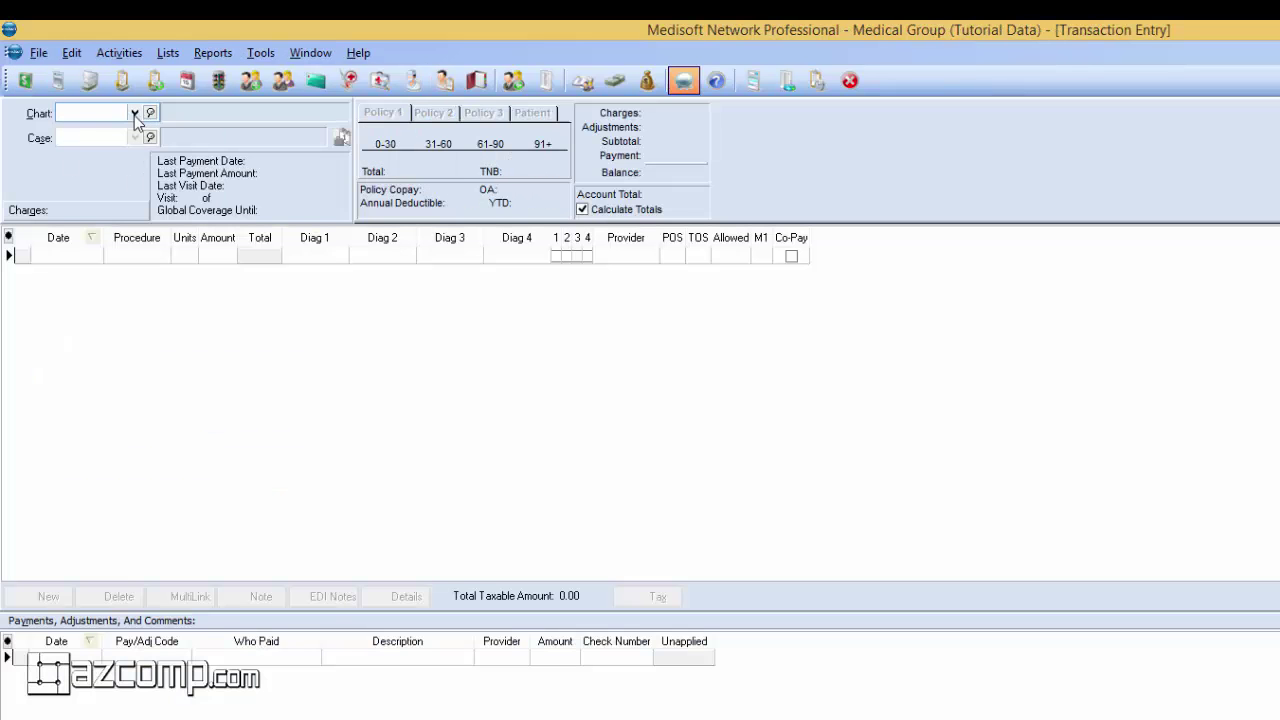
{"action": "left_click", "coordinate": [134, 113]}
{"action": "left_click", "coordinate": [128, 150]}
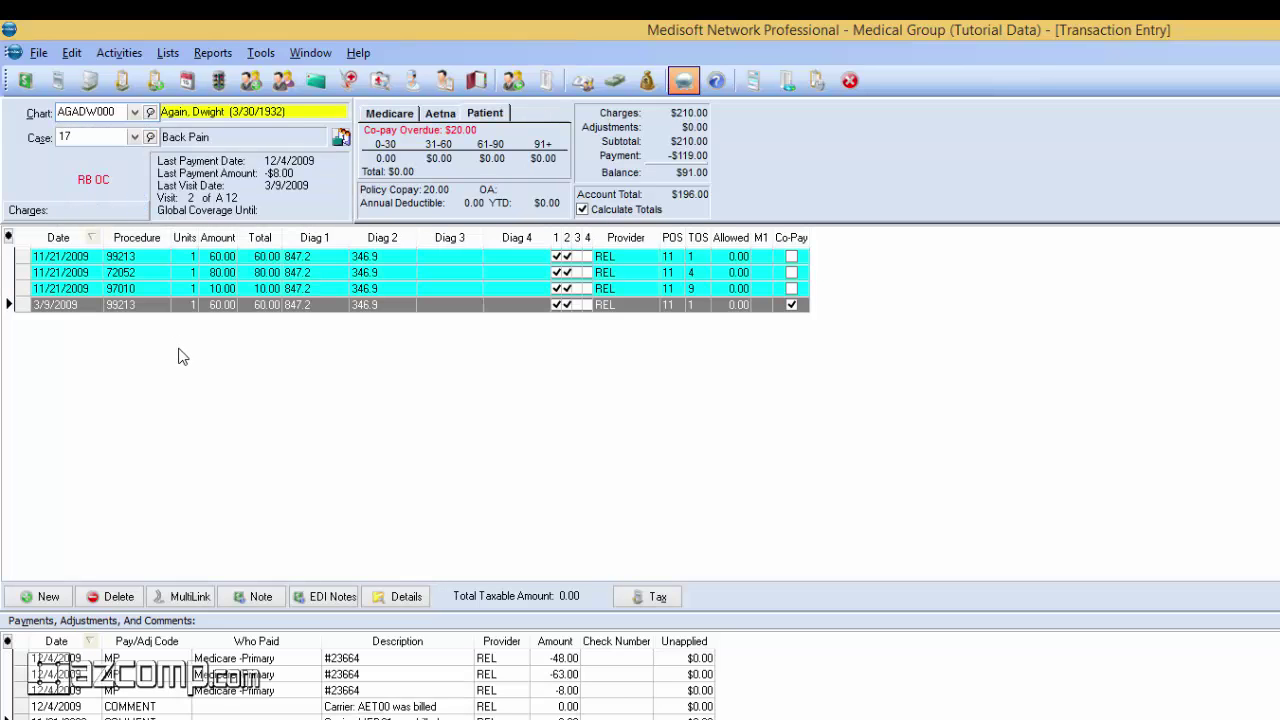
{"action": "left_click", "coordinate": [52, 598]}
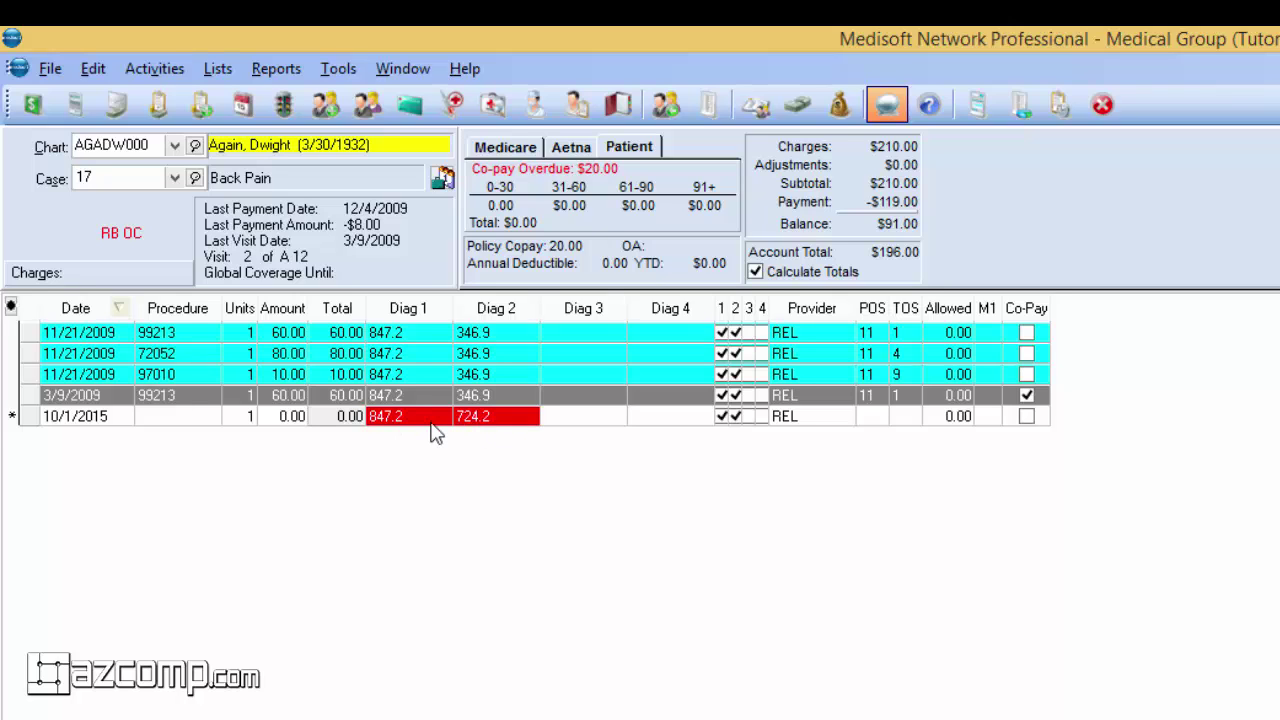
Open the patient's Back Pain case for editing and examine its default diagnosis codes
{"action": "right_click", "coordinate": [116, 179]}
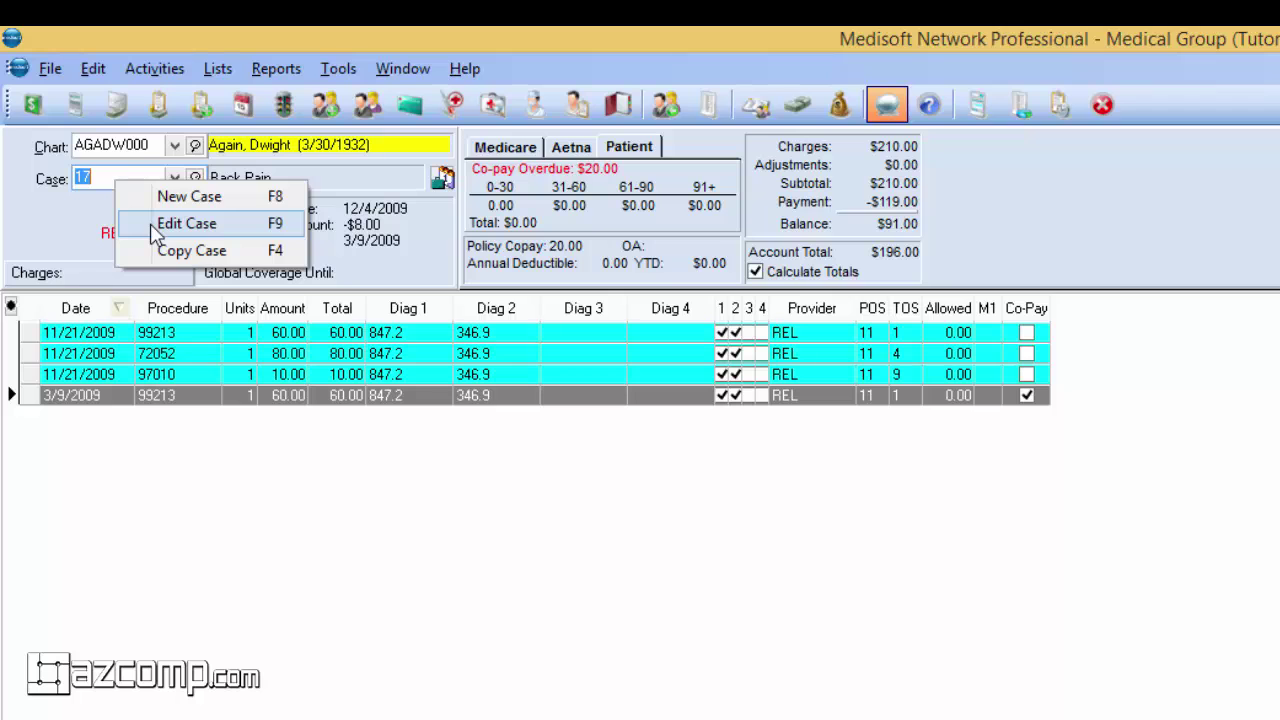
{"action": "left_click", "coordinate": [154, 230]}
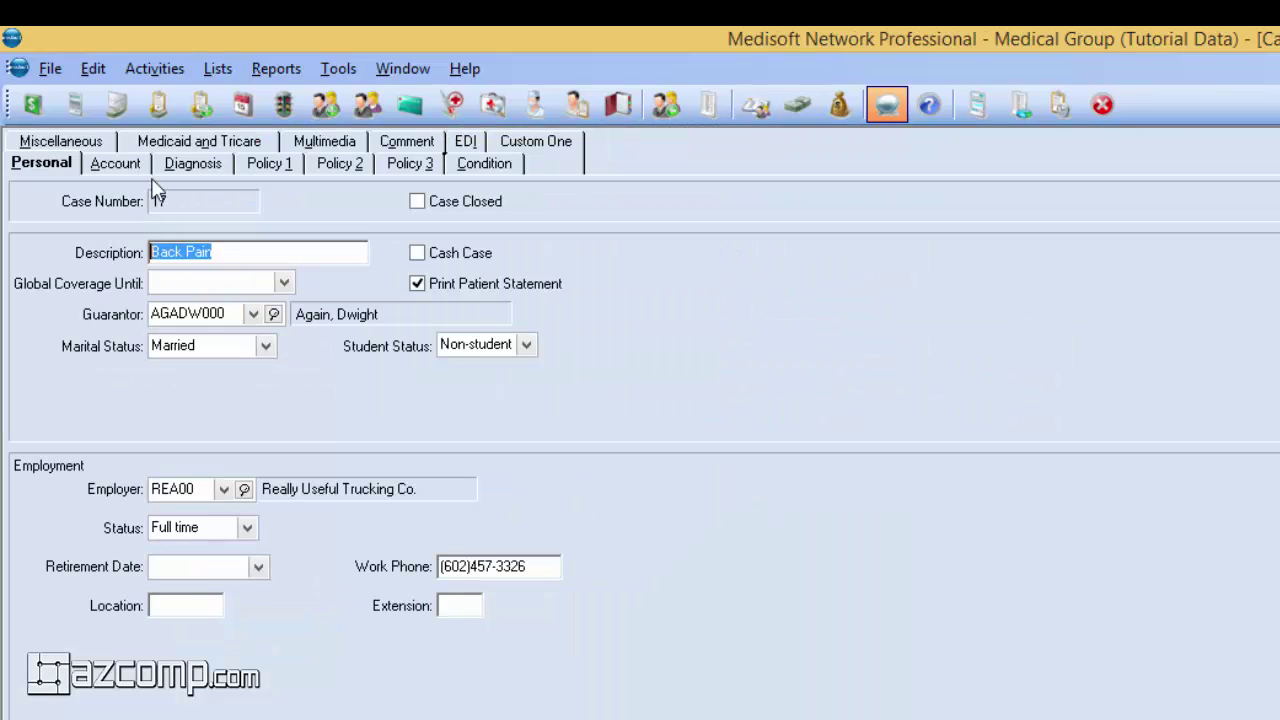
{"action": "left_click", "coordinate": [192, 163]}
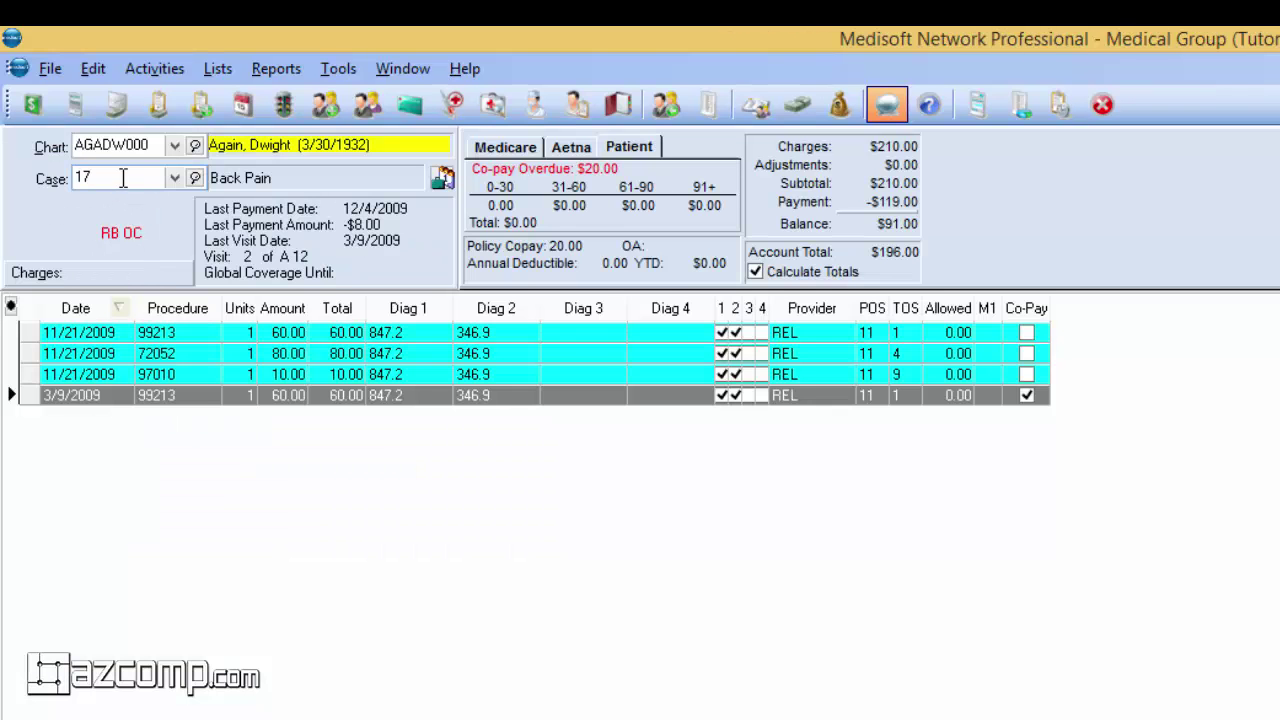
Copy the Back Pain case and set the copy's description to "Back Pain - ICD10"
{"action": "right_click", "coordinate": [122, 179]}
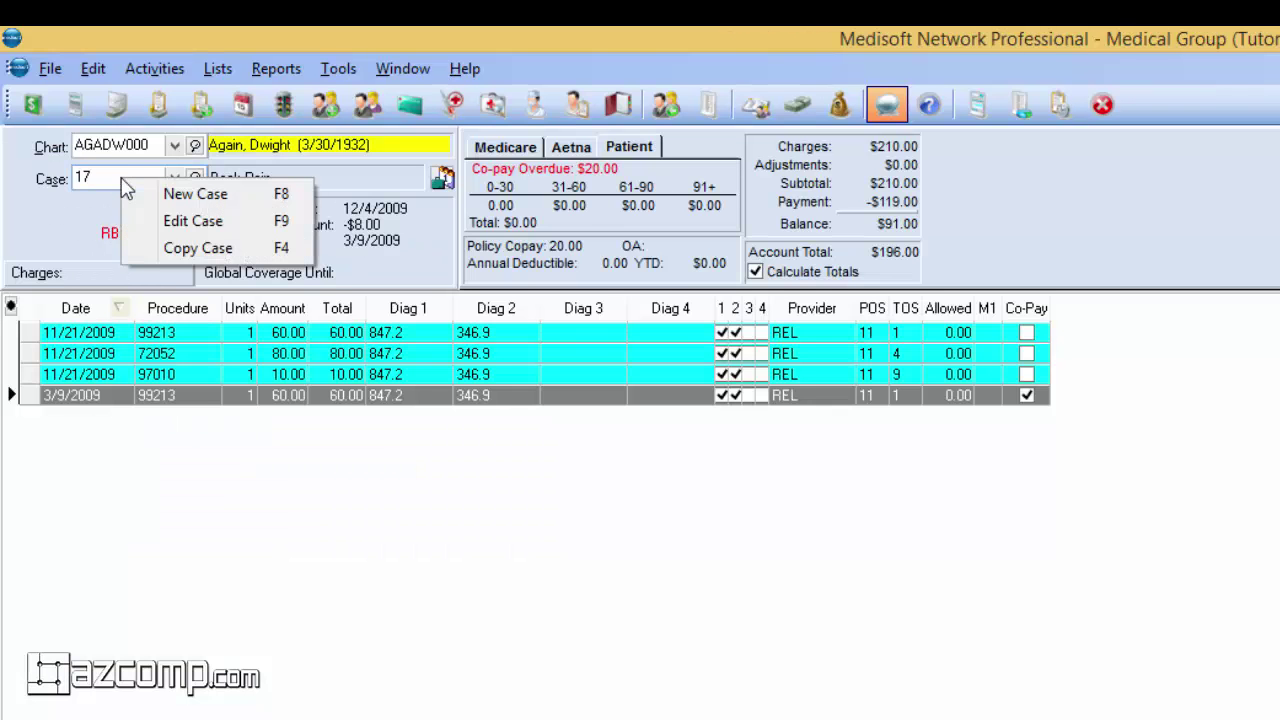
{"action": "left_click", "coordinate": [187, 249]}
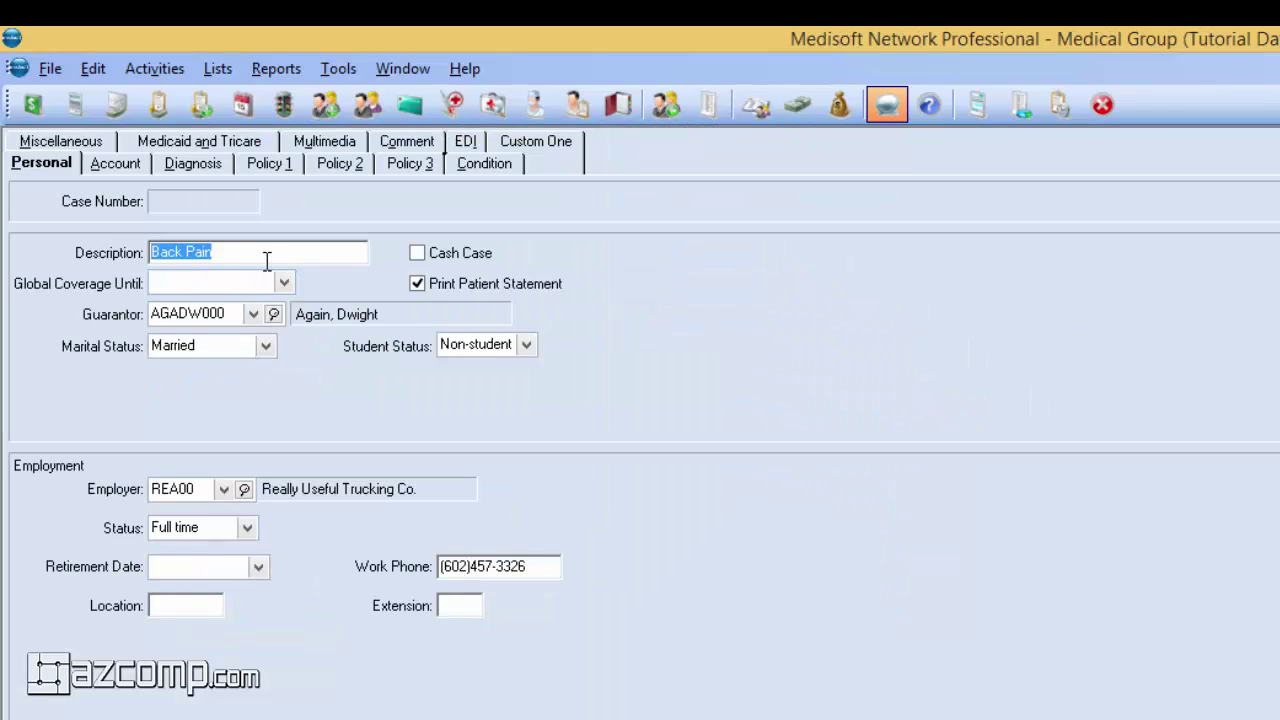
{"action": "left_click", "coordinate": [266, 260]}
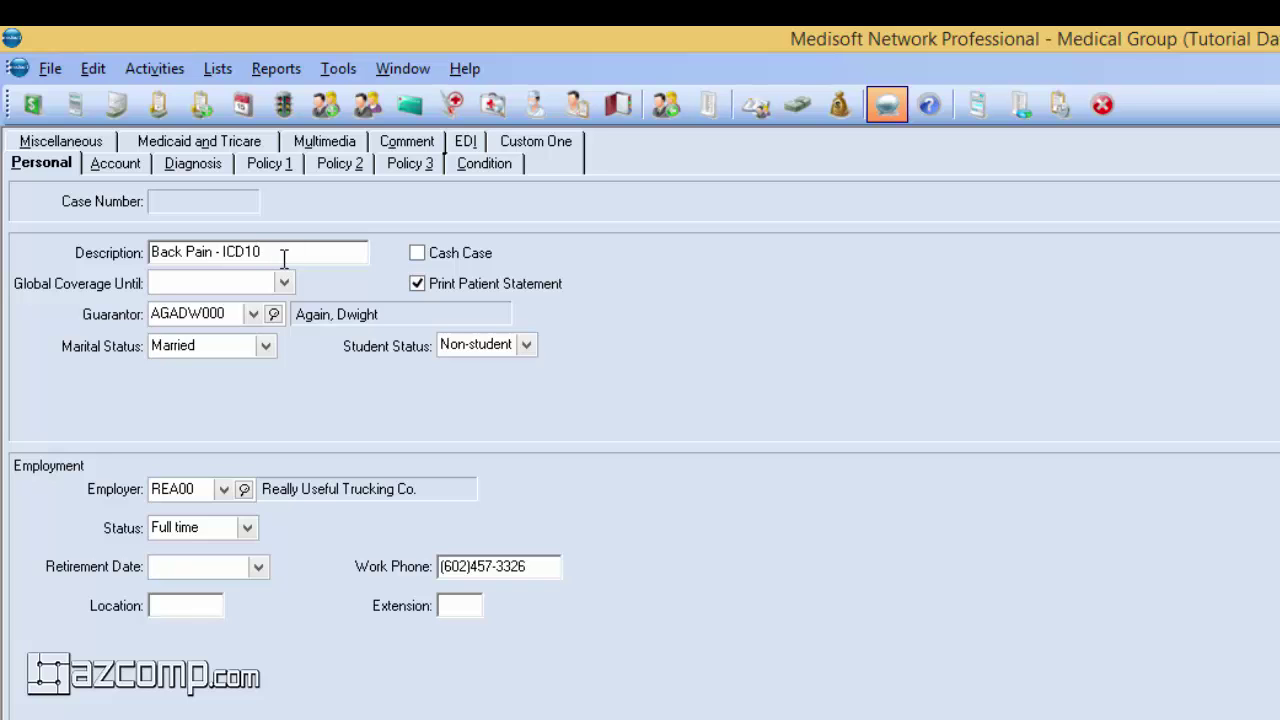
Set the copied case's principal diagnosis to S33.5XXA by searching the ICD-9 field for 847.2
{"action": "left_click", "coordinate": [193, 165]}
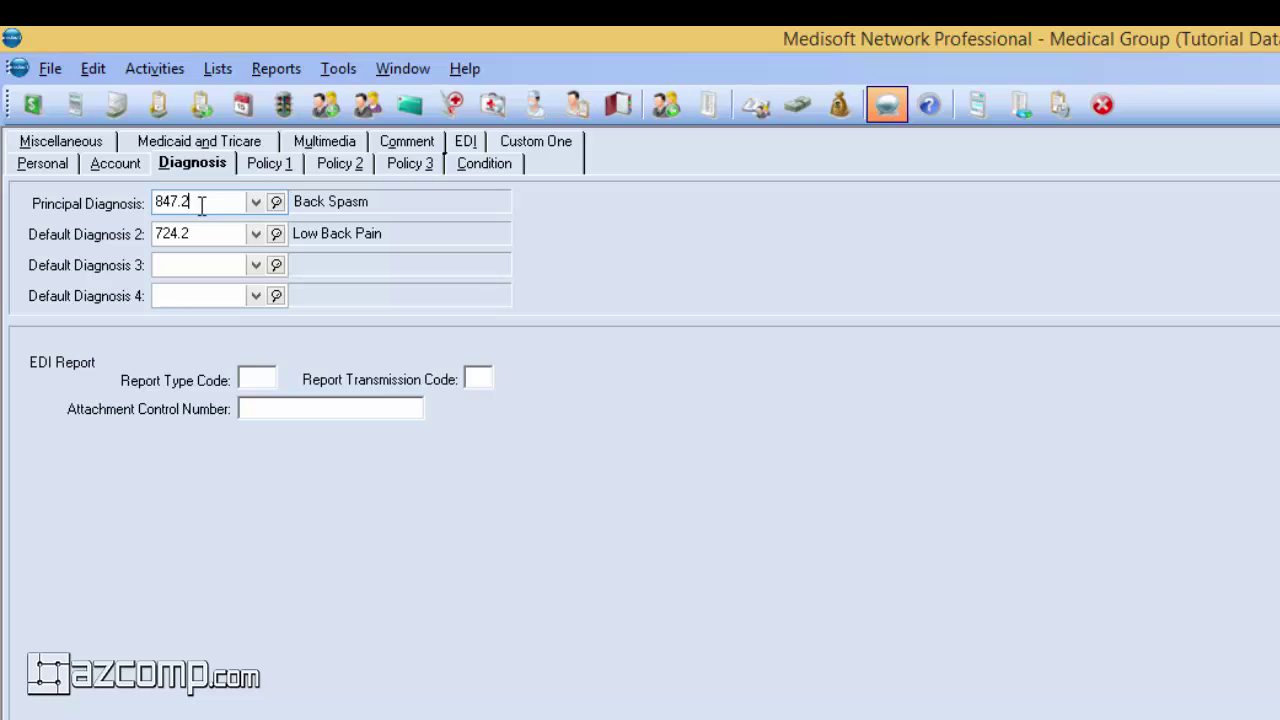
{"action": "left_click", "coordinate": [276, 202]}
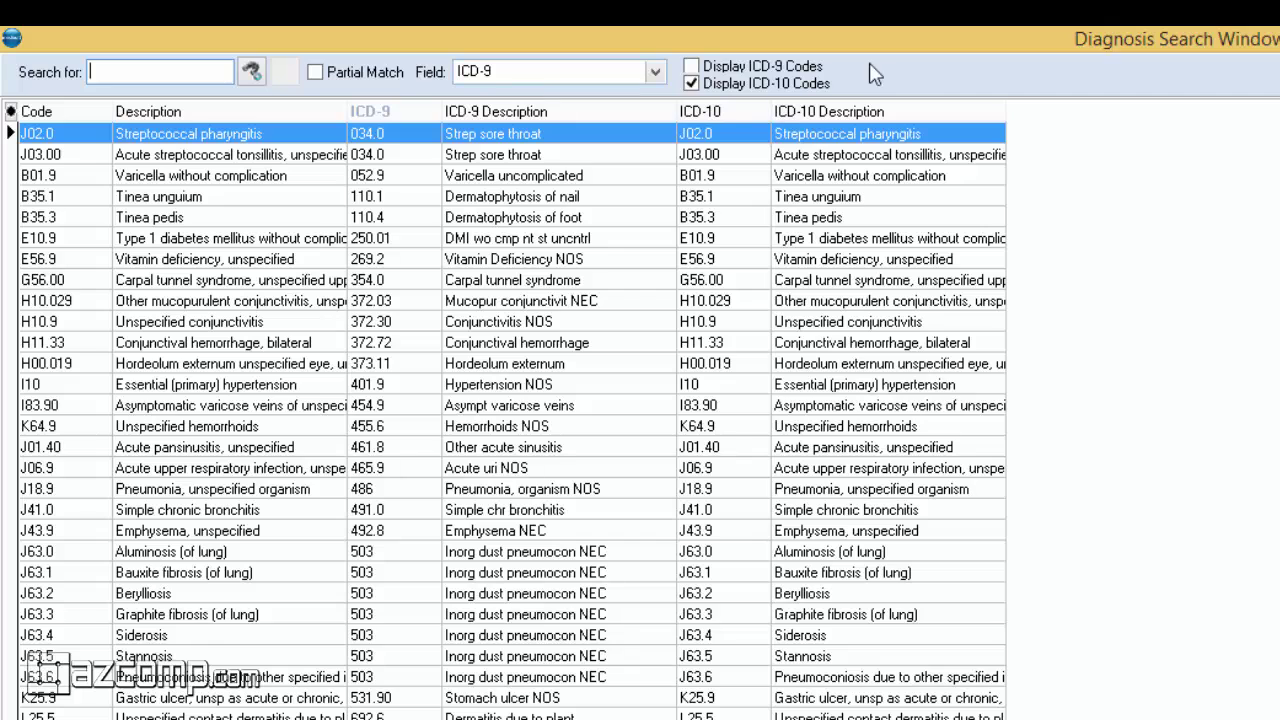
{"action": "left_click", "coordinate": [655, 72]}
{"action": "left_click", "coordinate": [545, 128]}
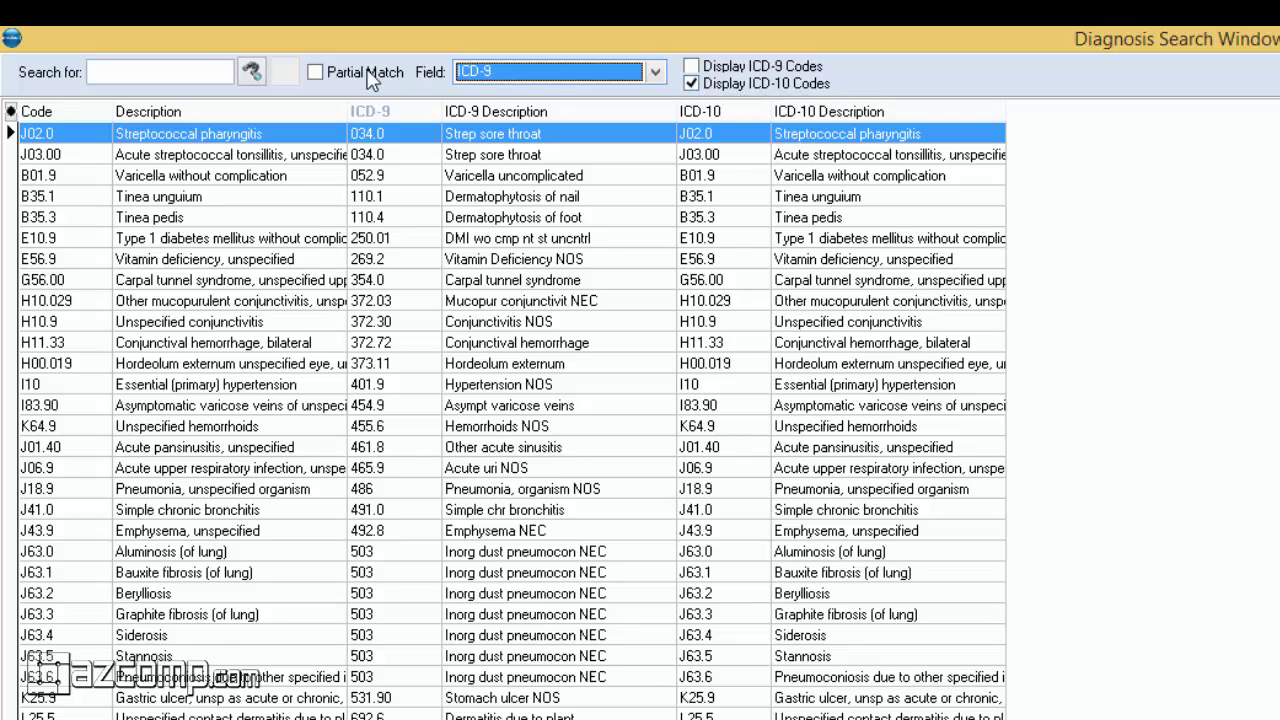
{"action": "left_click", "coordinate": [190, 70]}
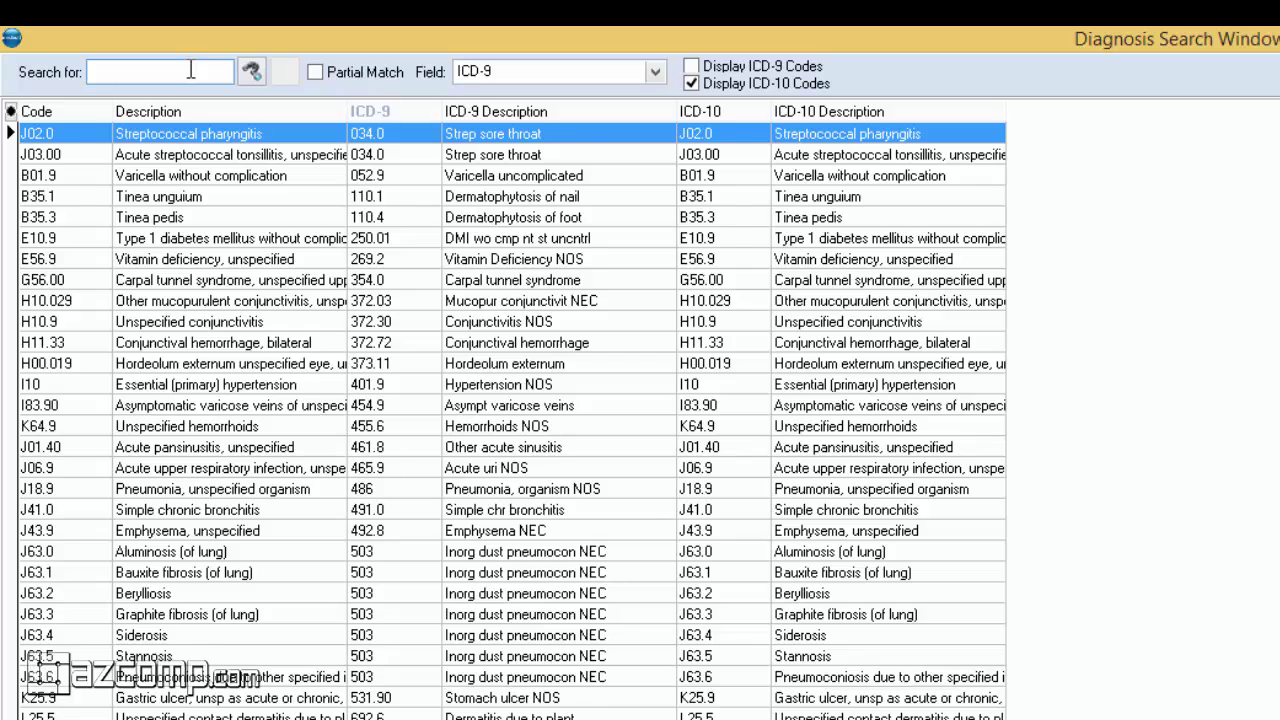
{"action": "type", "text": "847.2"}
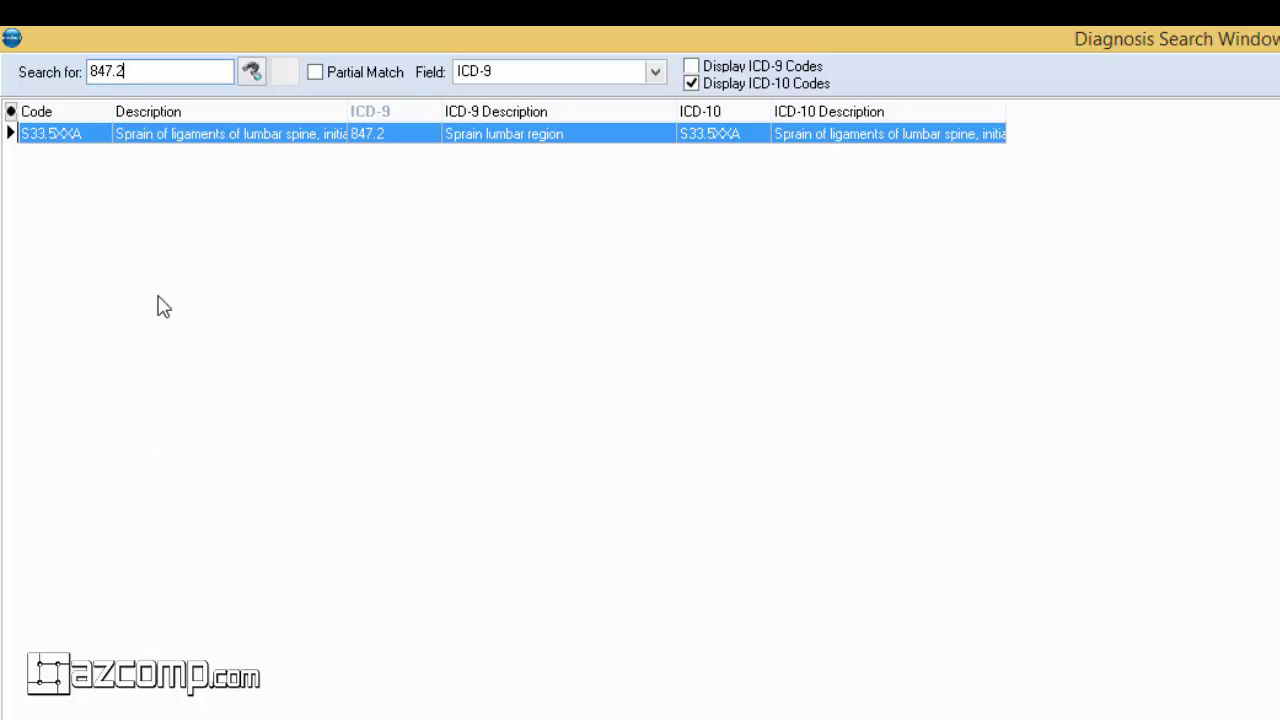
{"action": "double_click", "coordinate": [197, 137]}
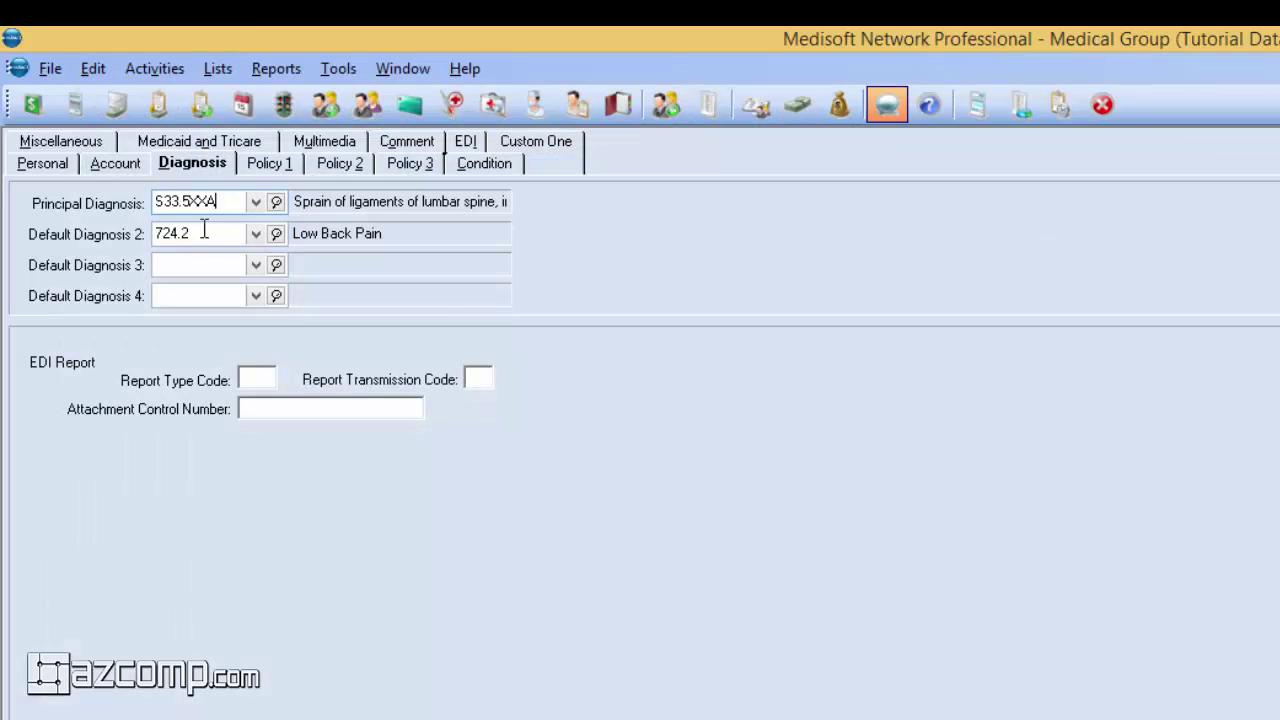
Set the copied case's Default Diagnosis 2 to M54.5 by searching ICD-9 code 724.2, and save the case
{"action": "key", "text": "Tab"}
{"action": "left_click", "coordinate": [277, 238]}
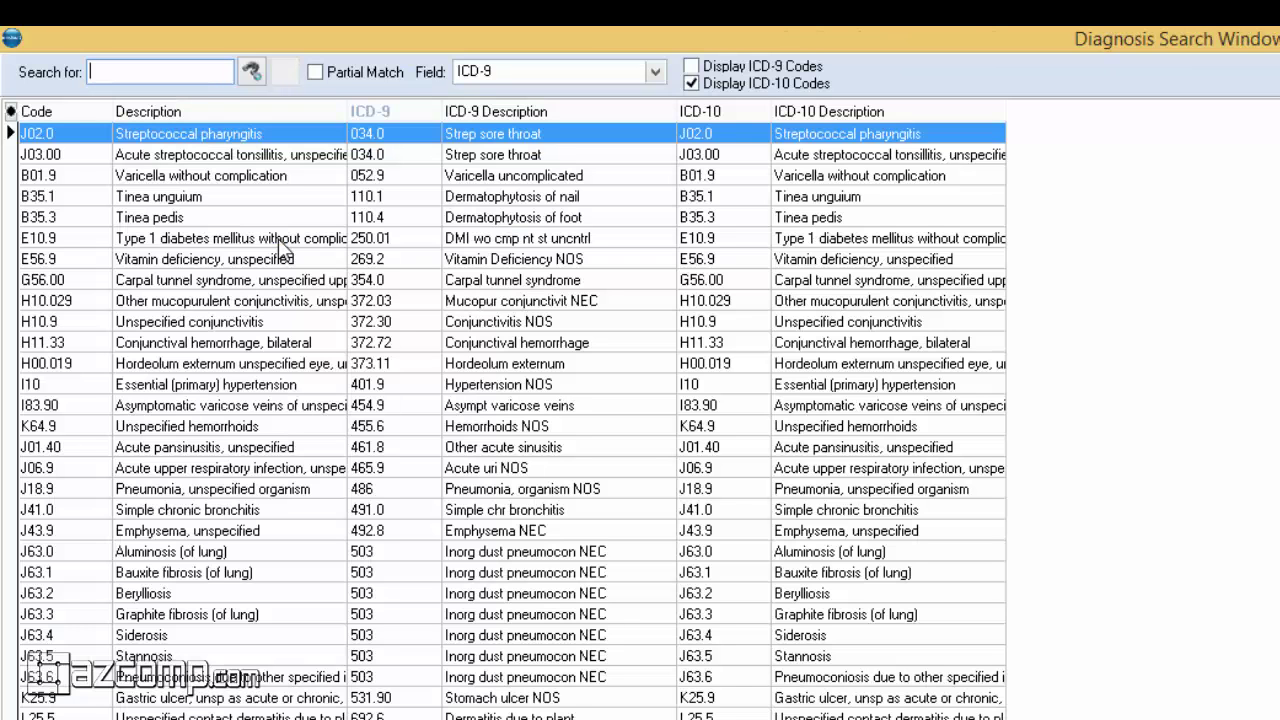
{"action": "type", "text": "724.2"}
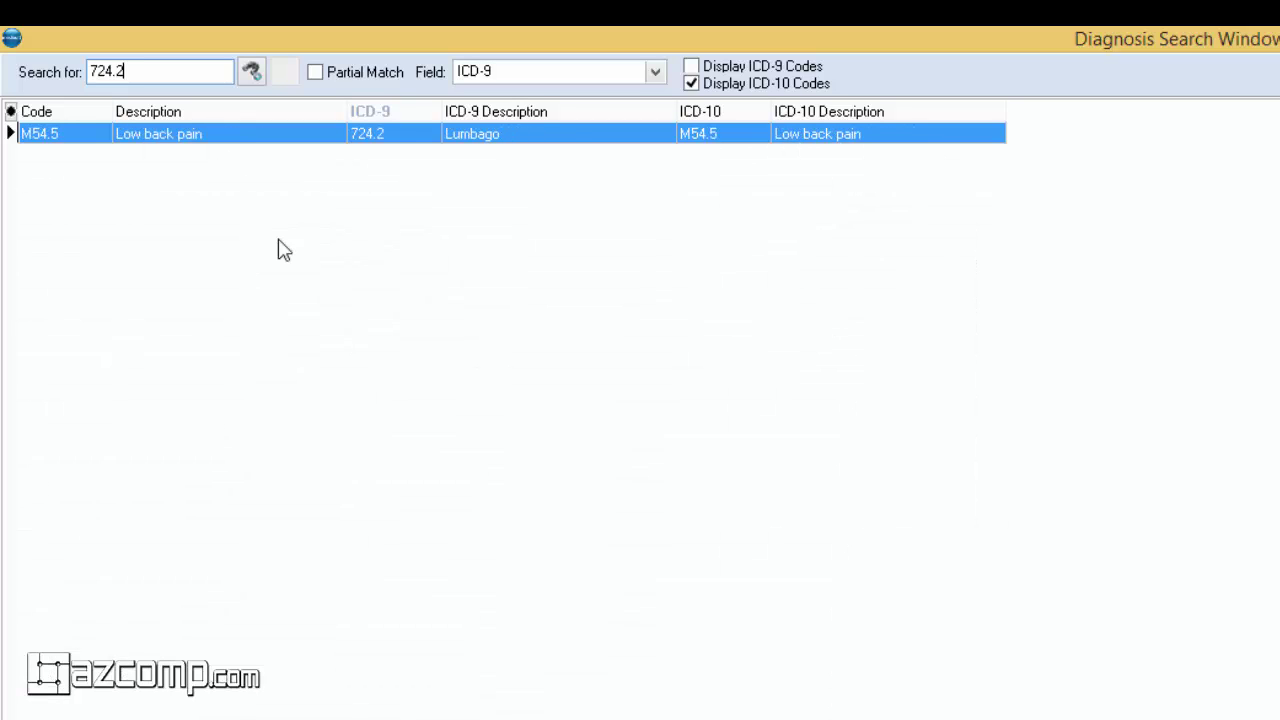
{"action": "double_click", "coordinate": [588, 138]}
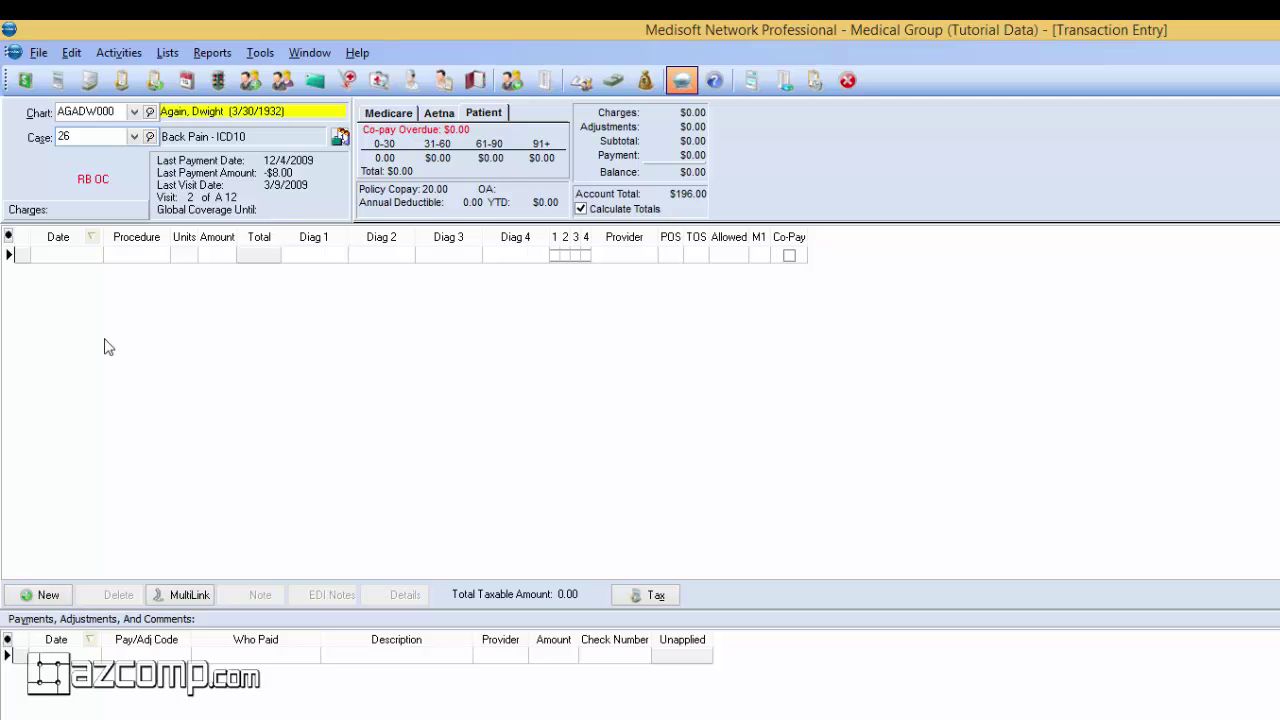
Start a new charge on the Back Pain - ICD10 case and check its first diagnosis in the code list
{"action": "left_click", "coordinate": [26, 600]}
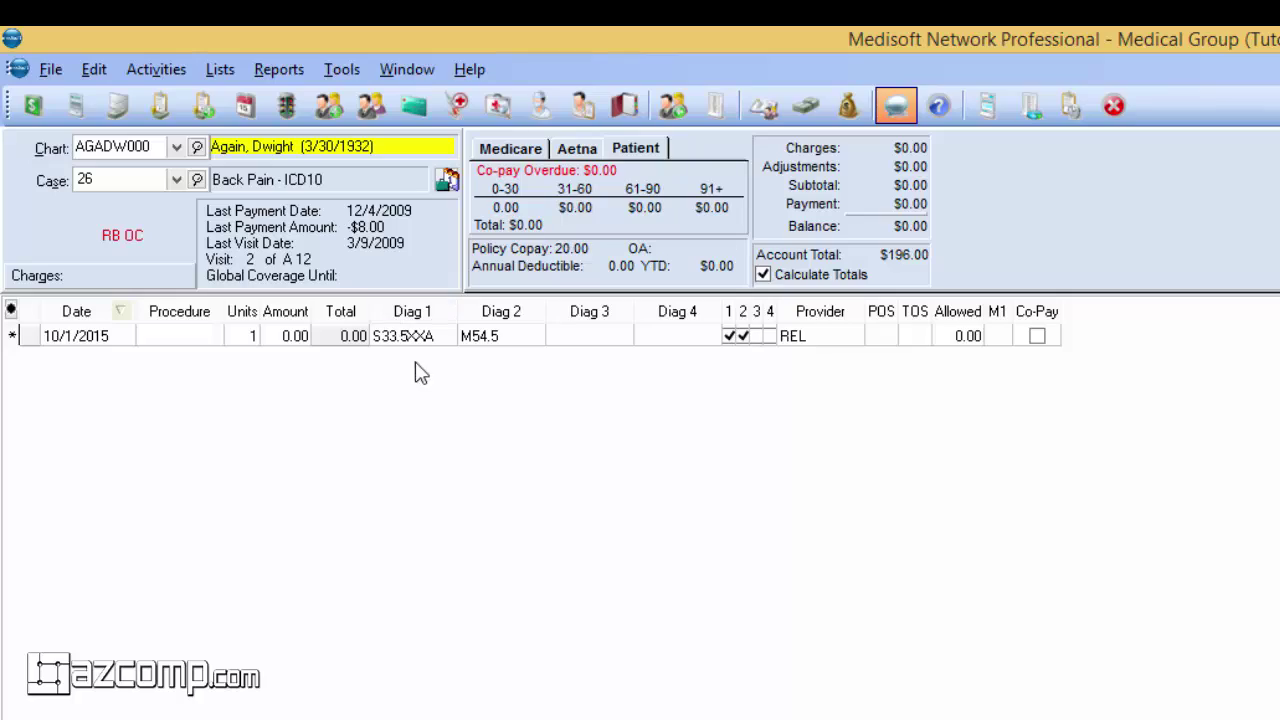
{"action": "left_click", "coordinate": [442, 336]}
{"action": "left_click", "coordinate": [442, 336]}
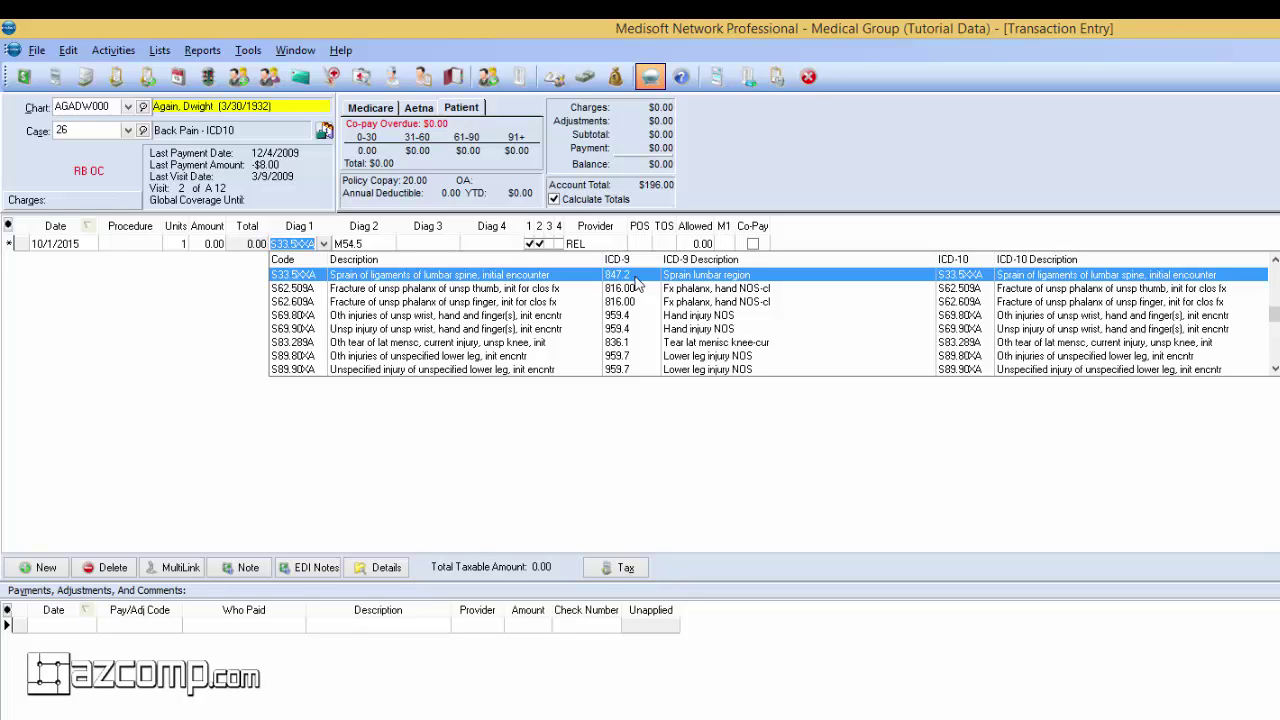
{"action": "left_click", "coordinate": [446, 432]}
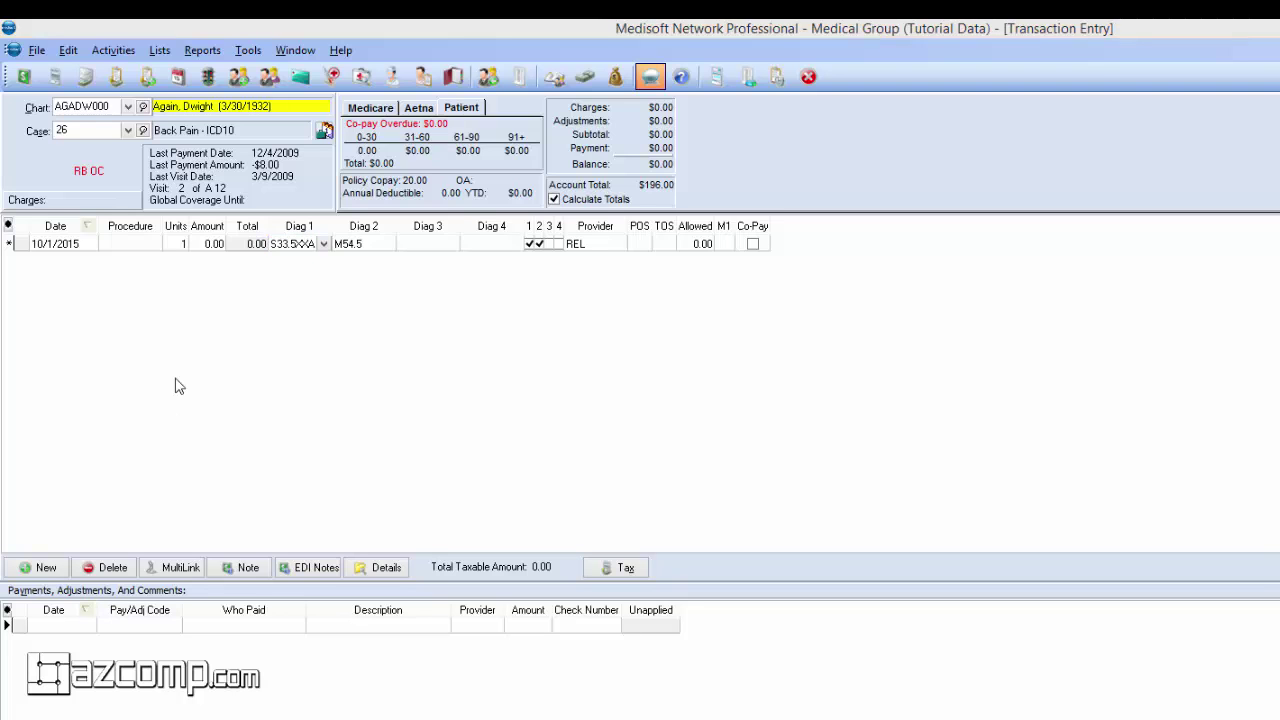
Switch to the original Back Pain case and add a new charge
{"action": "left_click", "coordinate": [127, 131]}
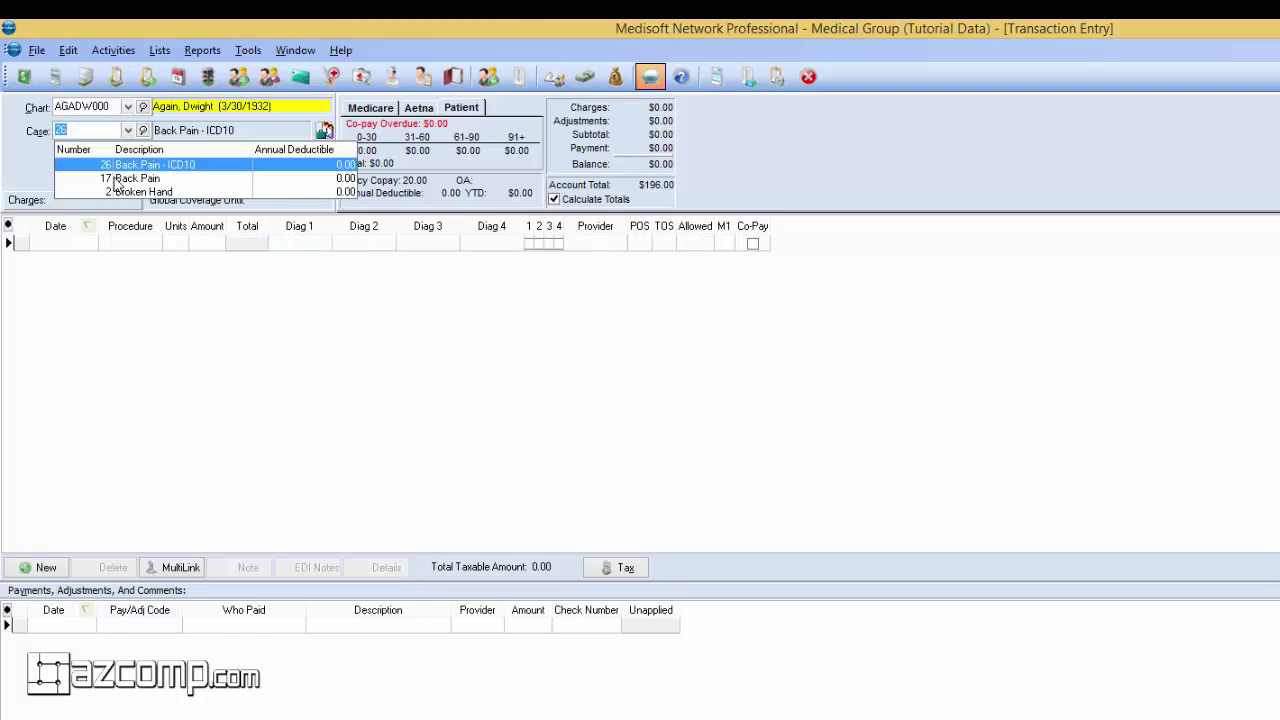
{"action": "left_click", "coordinate": [113, 177]}
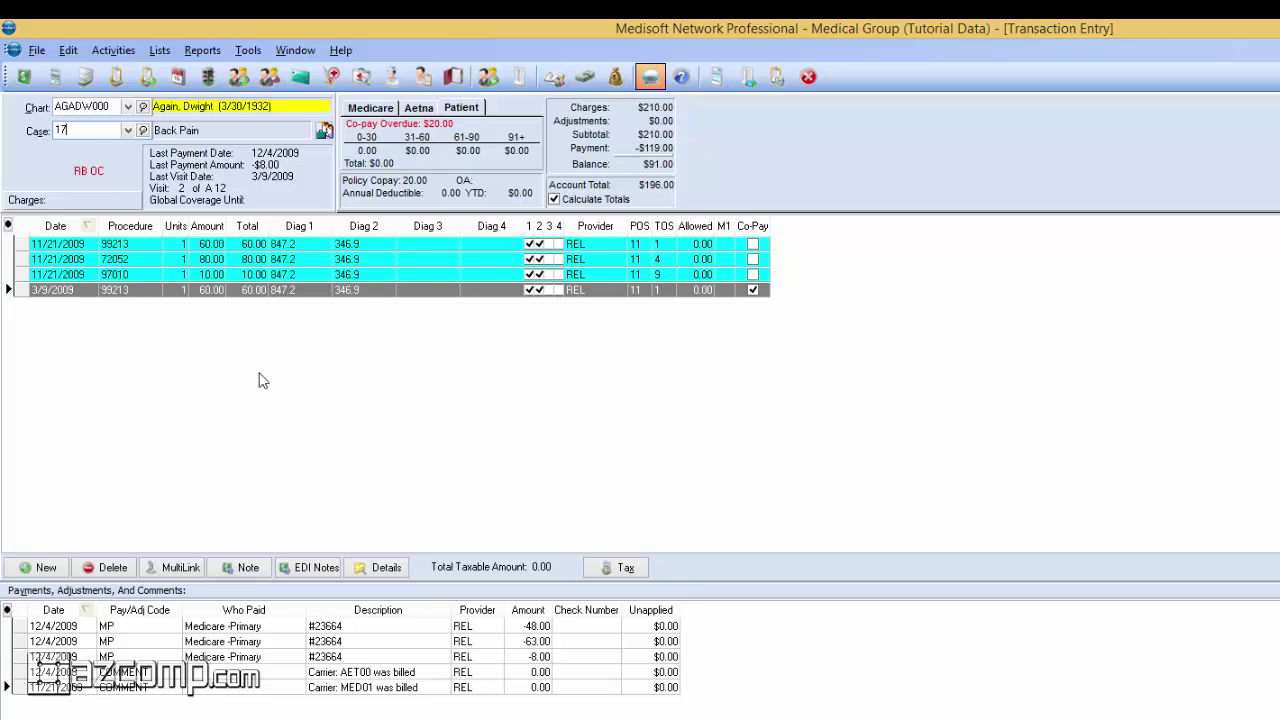
{"action": "left_click", "coordinate": [38, 568]}
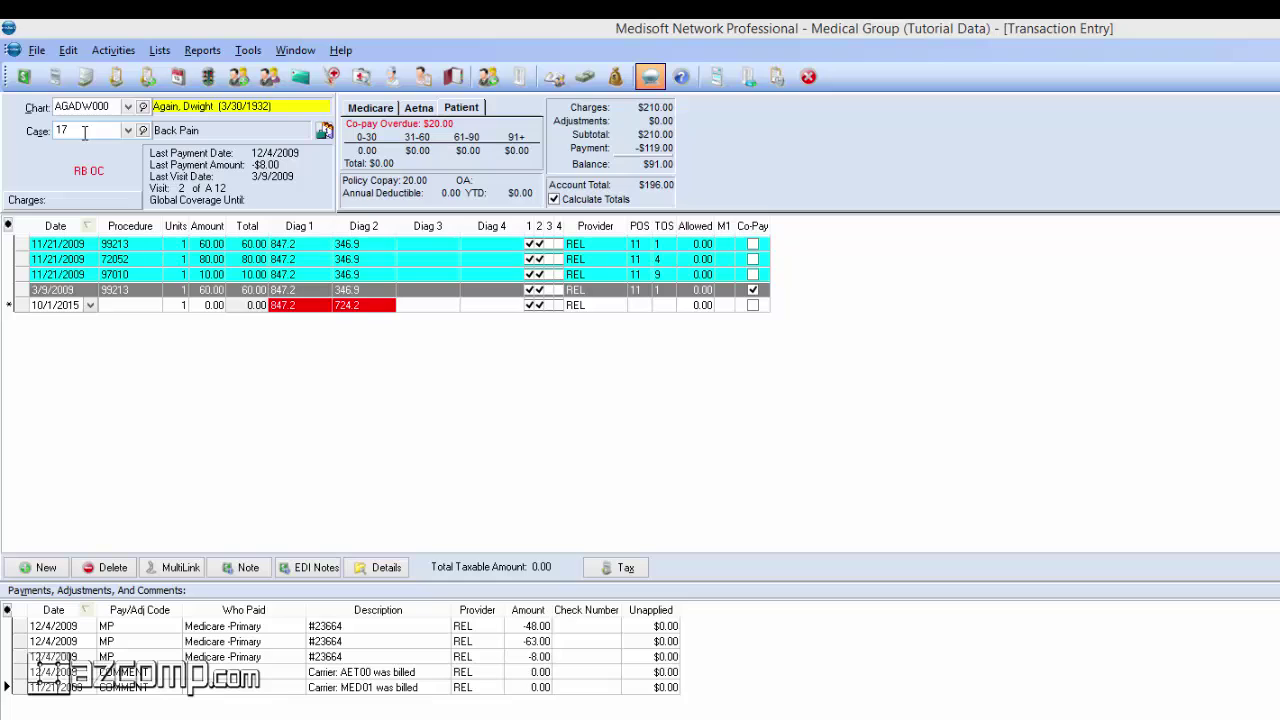
Set the new charge's Diag 1 to S33.5XXA by searching the diagnosis codes for ICD-9 code 847.2
{"action": "left_click", "coordinate": [298, 309]}
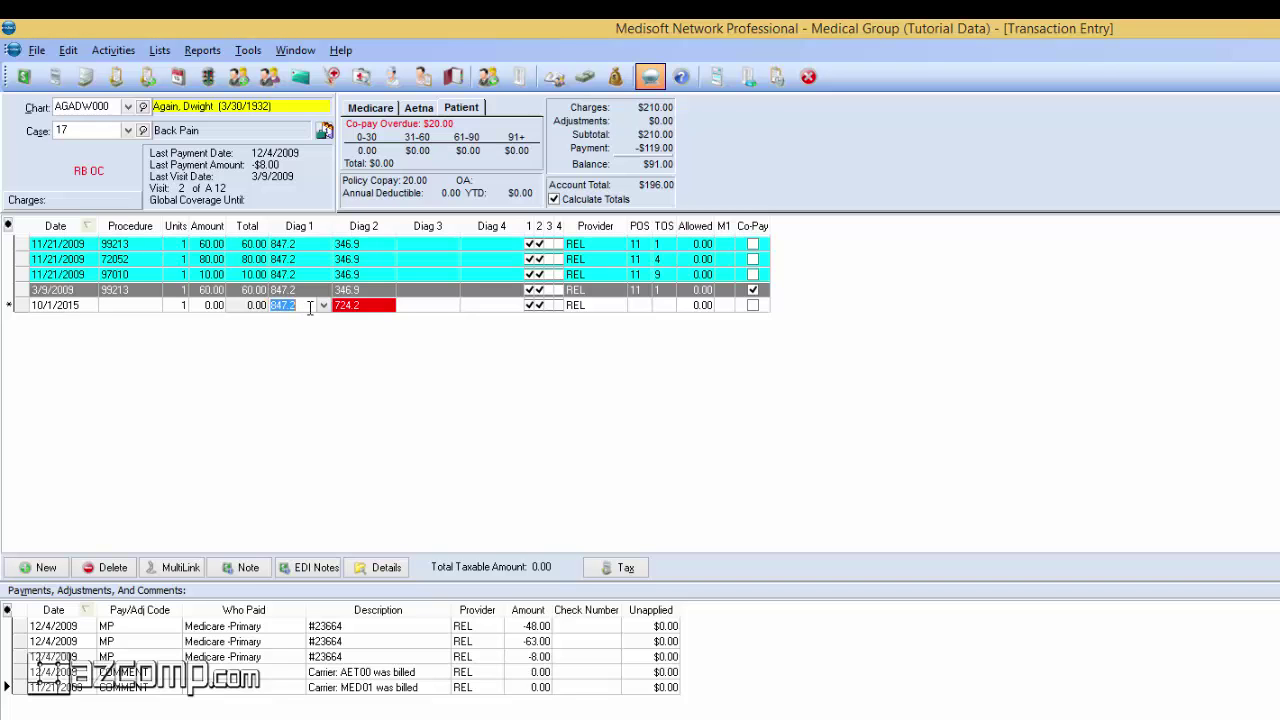
{"action": "key", "text": "F6"}
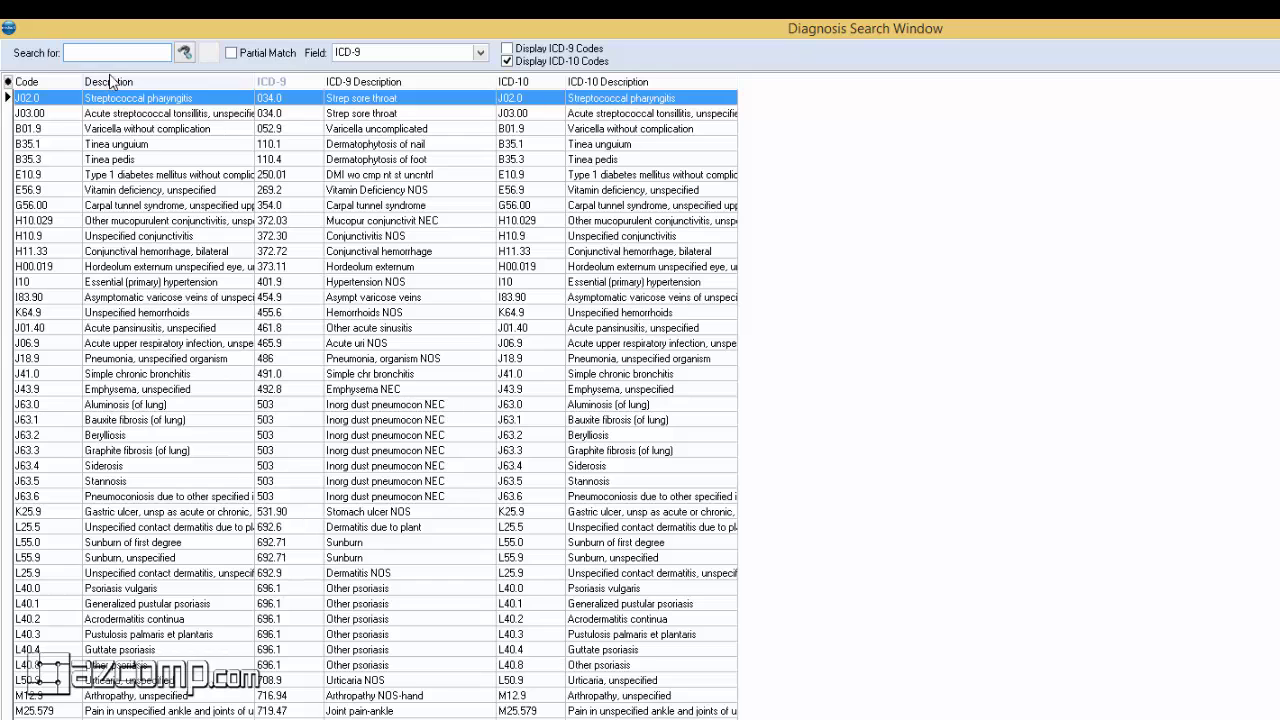
{"action": "type", "text": "847.2"}
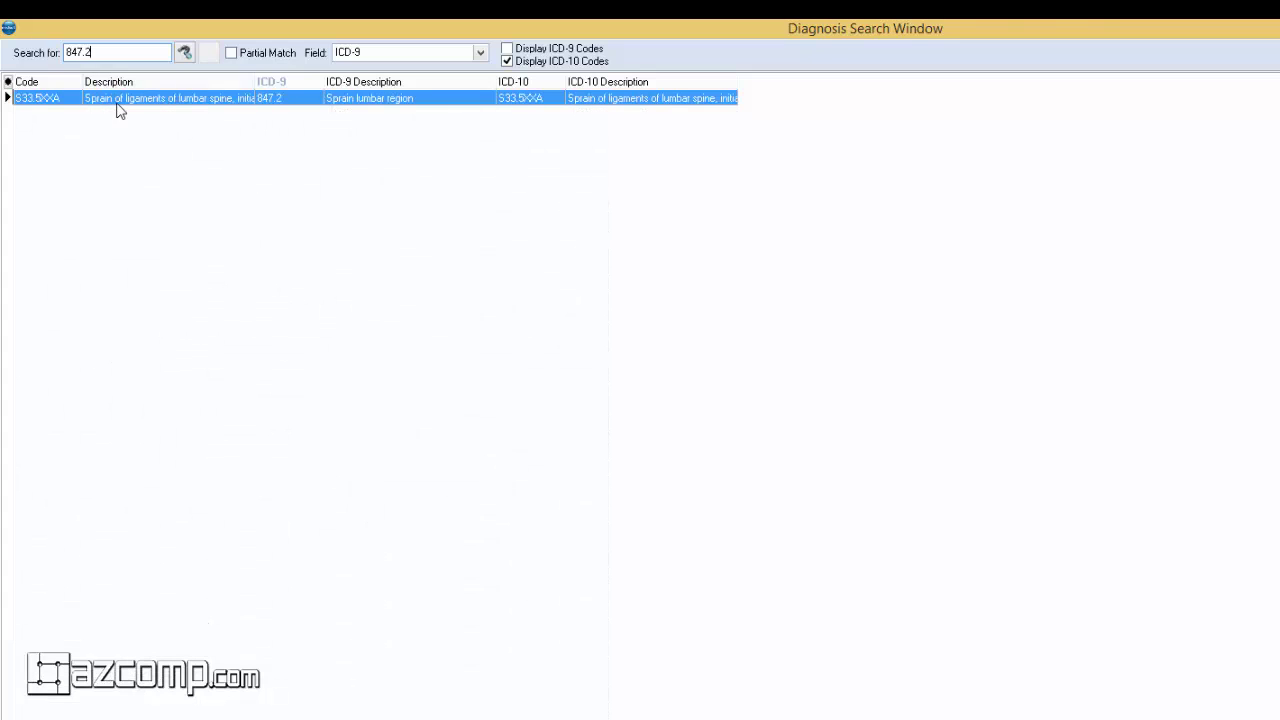
{"action": "double_click", "coordinate": [116, 101]}
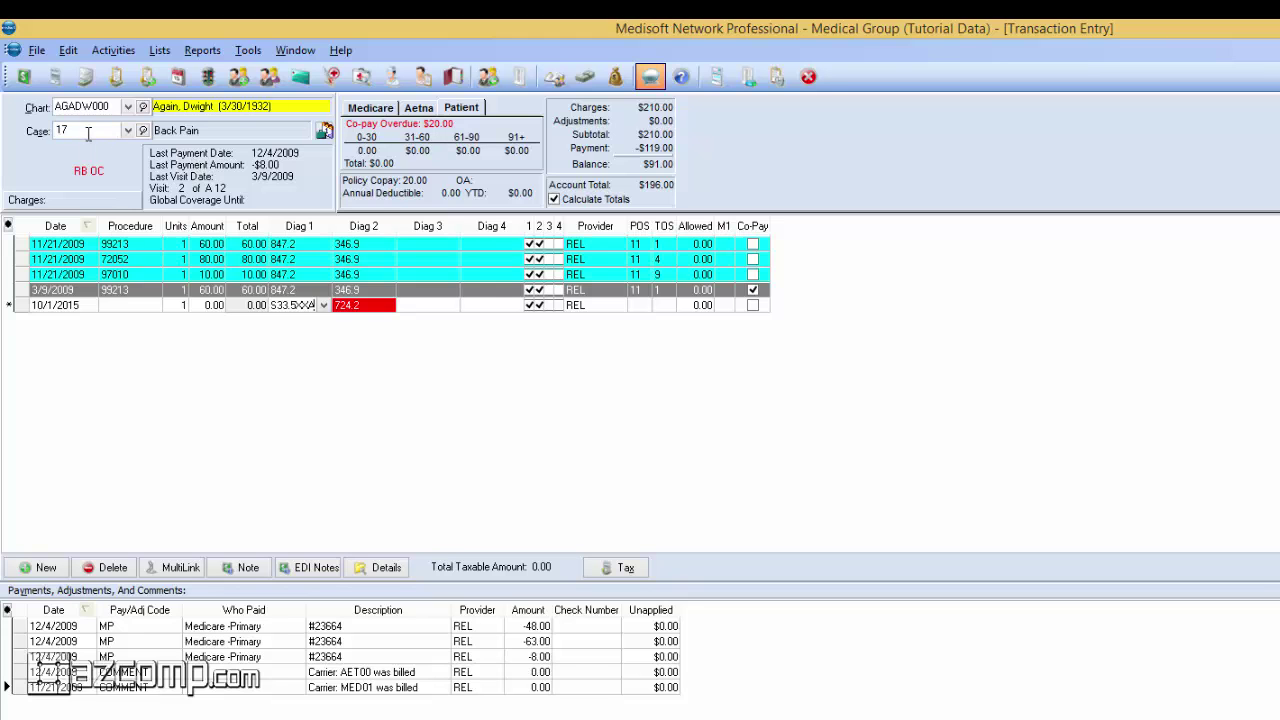
Set the new charge's Diag 2 to M54.5 by searching the diagnosis codes for ICD-9 code 724
{"action": "left_click", "coordinate": [377, 307]}
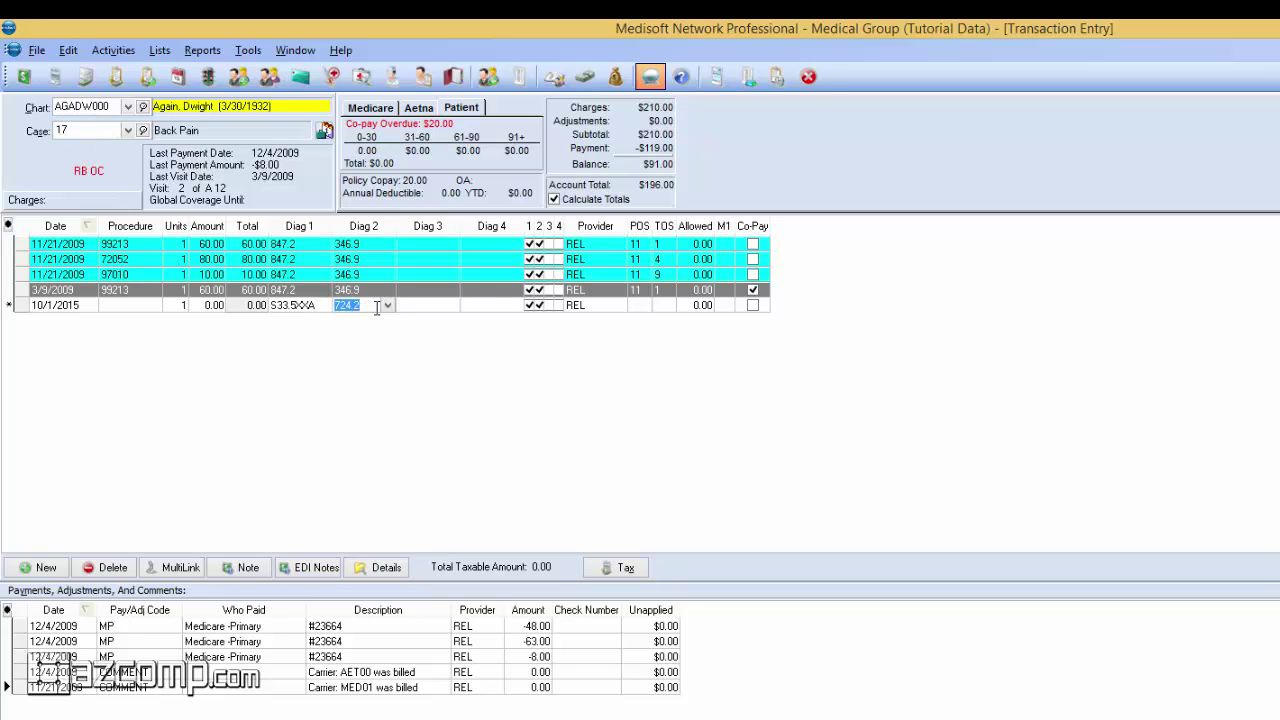
{"action": "key", "text": "F8"}
{"action": "type", "text": "72"}
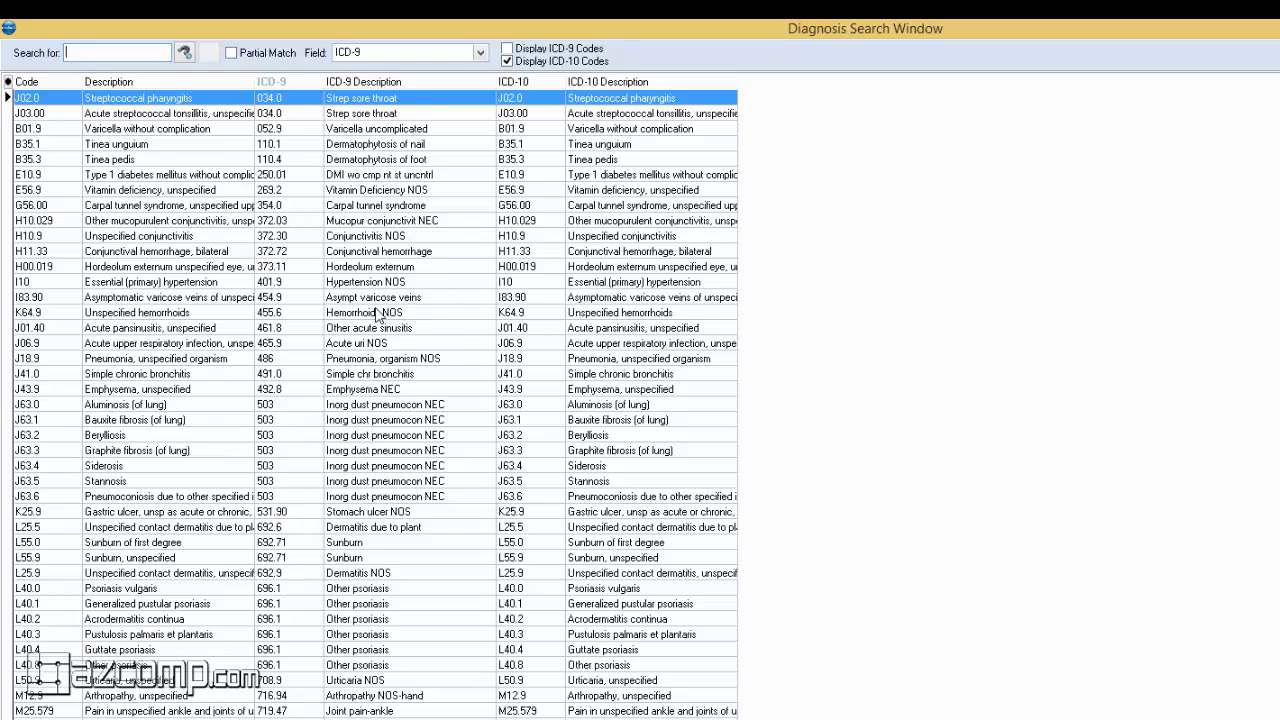
{"action": "type", "text": "4"}
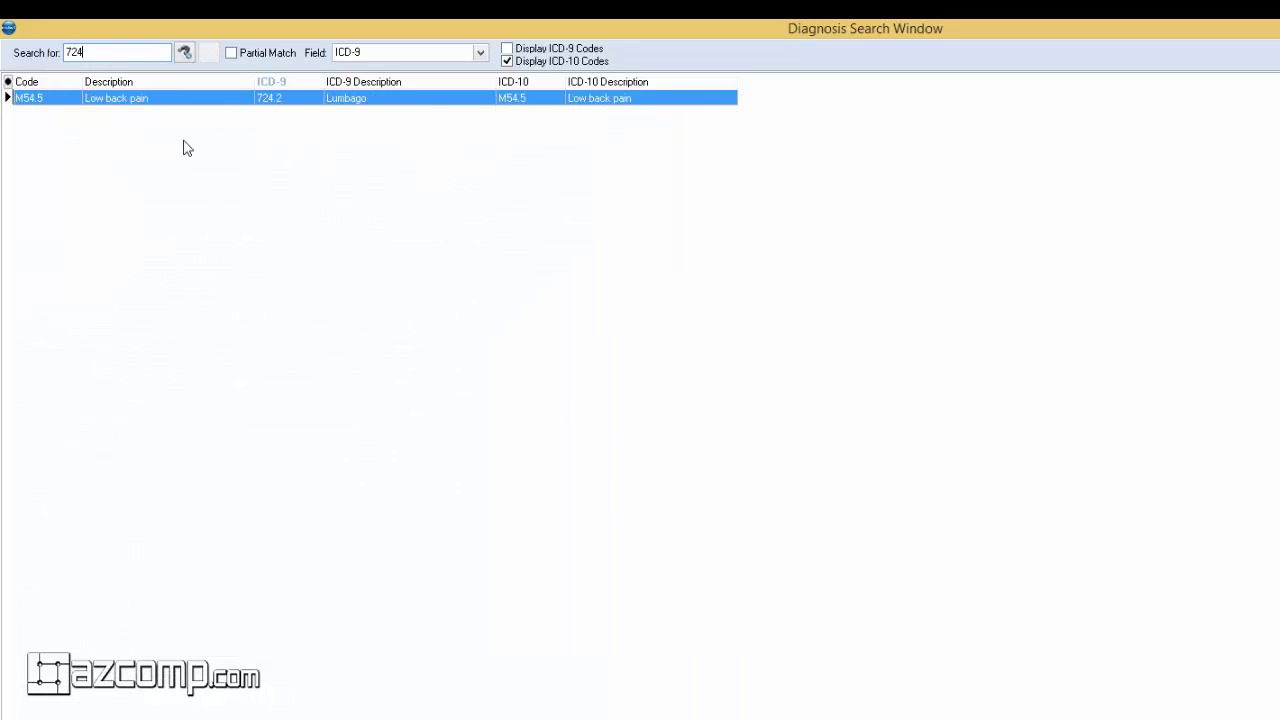
{"action": "double_click", "coordinate": [180, 100]}
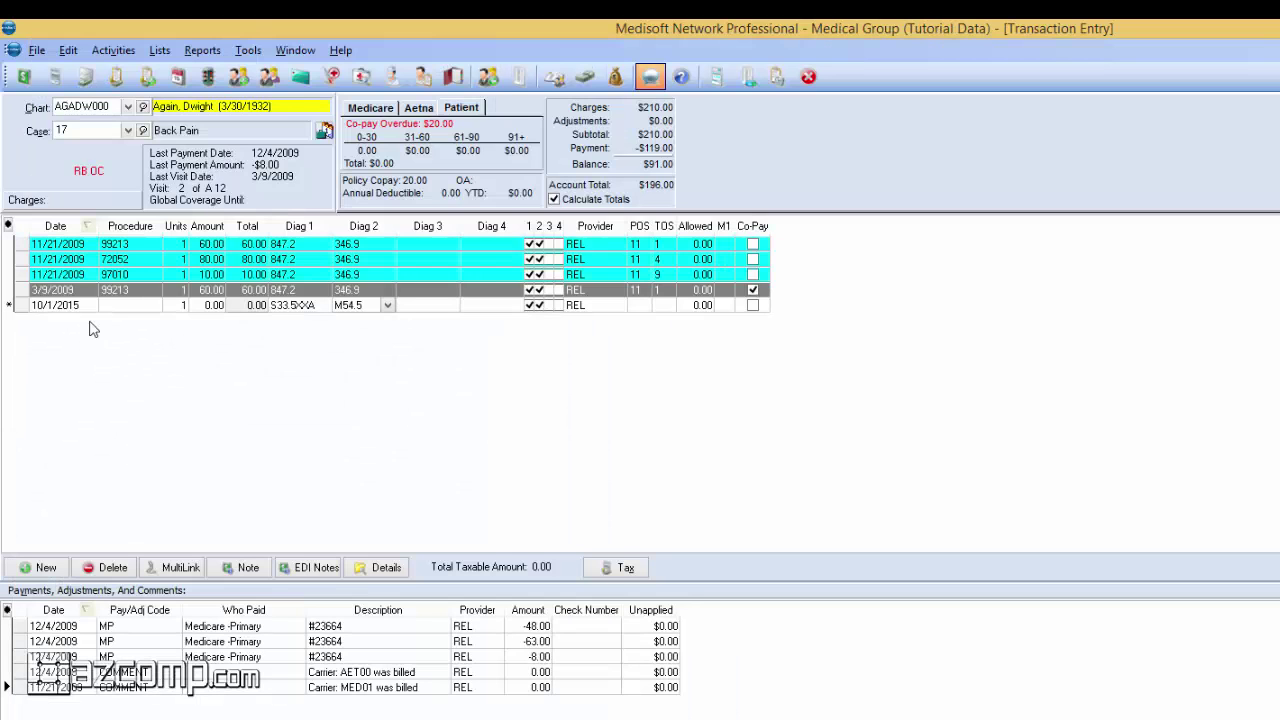